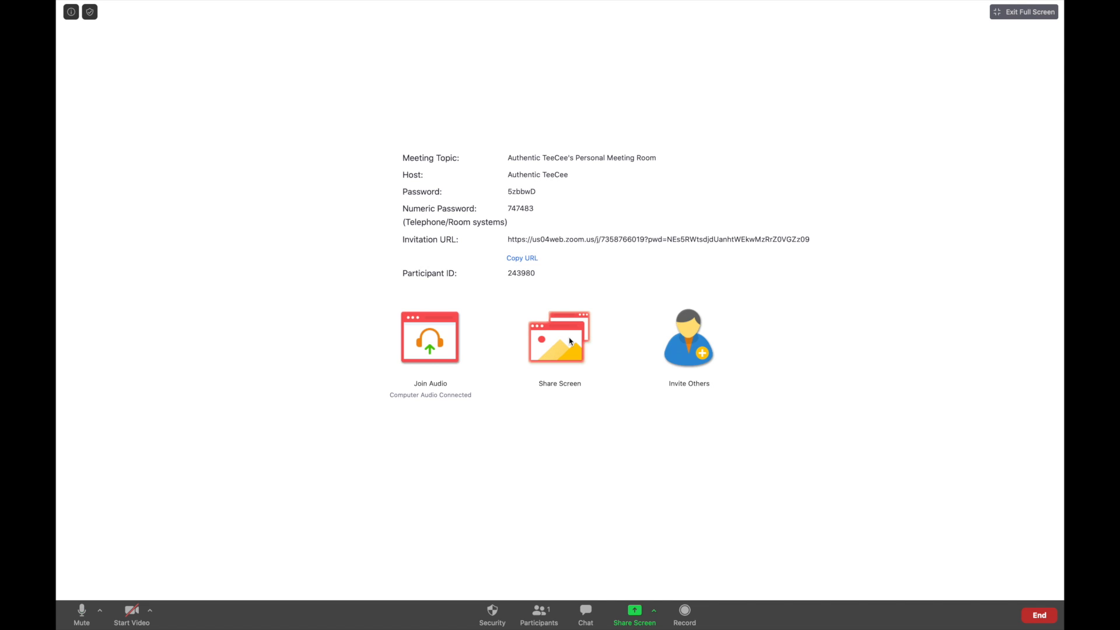
- Share a whiteboard with the meeting
{"action": "left_click", "coordinate": [635, 614]}
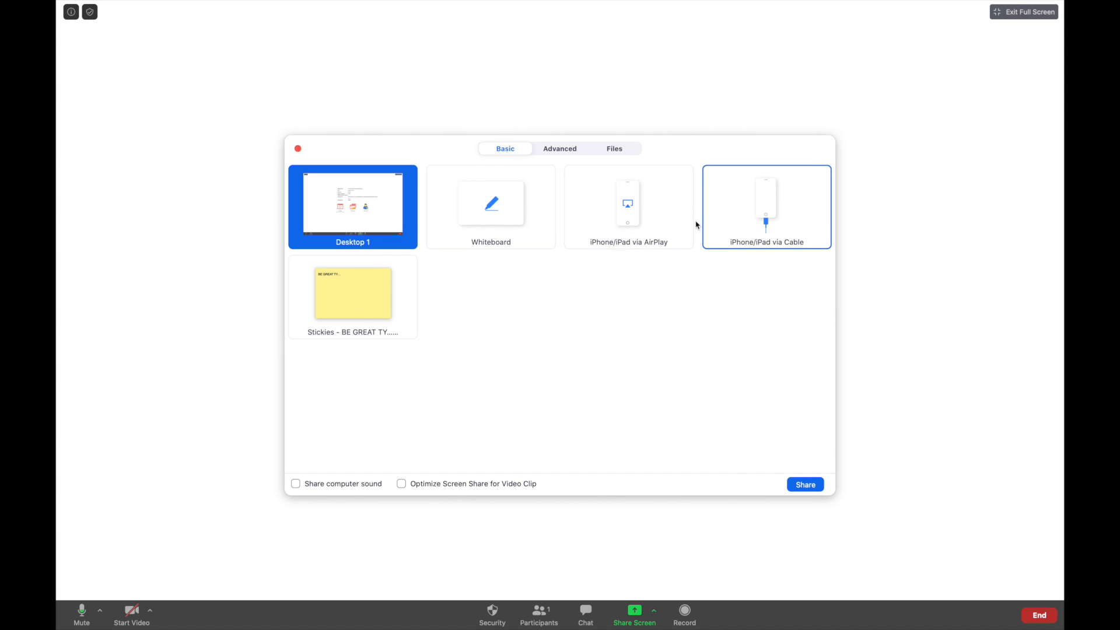
{"action": "left_click", "coordinate": [528, 210]}
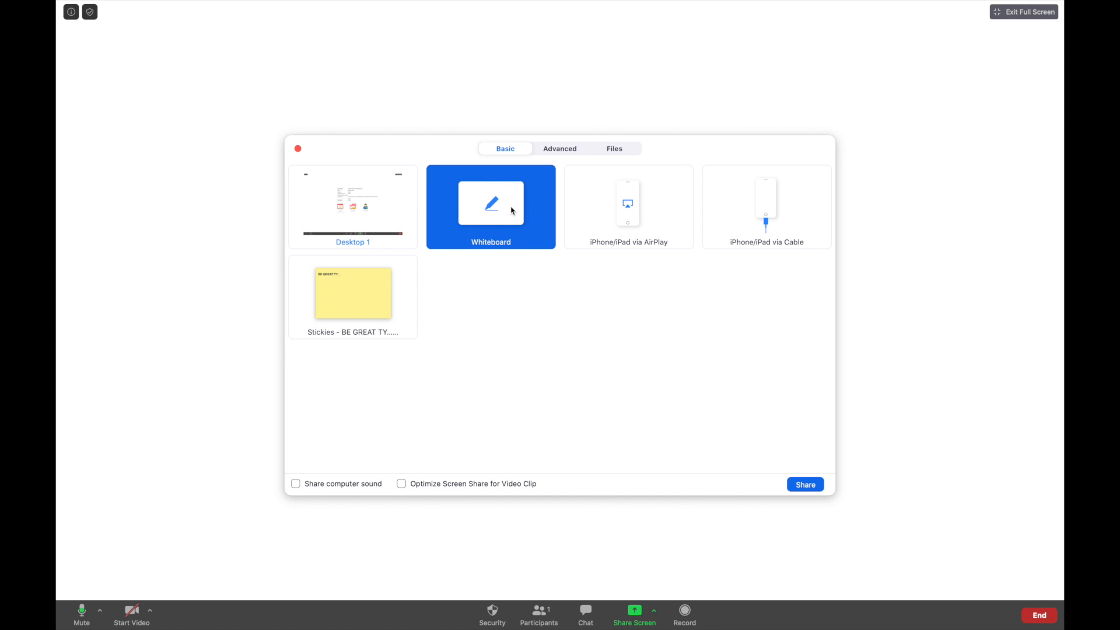
{"action": "left_click", "coordinate": [806, 484]}
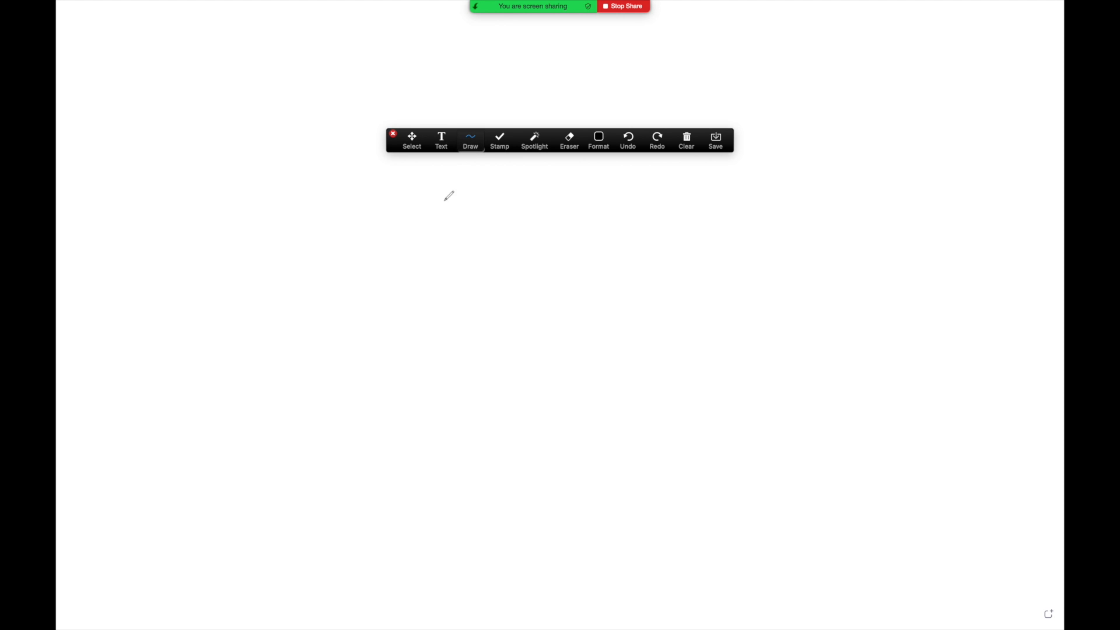
- Draw a closed freehand squiggle on the whiteboard and add the text "hey guys" beside it
{"action": "mouse_move", "coordinate": [378, 260]}
{"action": "left_mouse_down"}
{"action": "mouse_move", "coordinate": [497, 246]}
{"action": "mouse_move", "coordinate": [382, 302]}
{"action": "mouse_move", "coordinate": [378, 255]}
{"action": "left_mouse_up"}
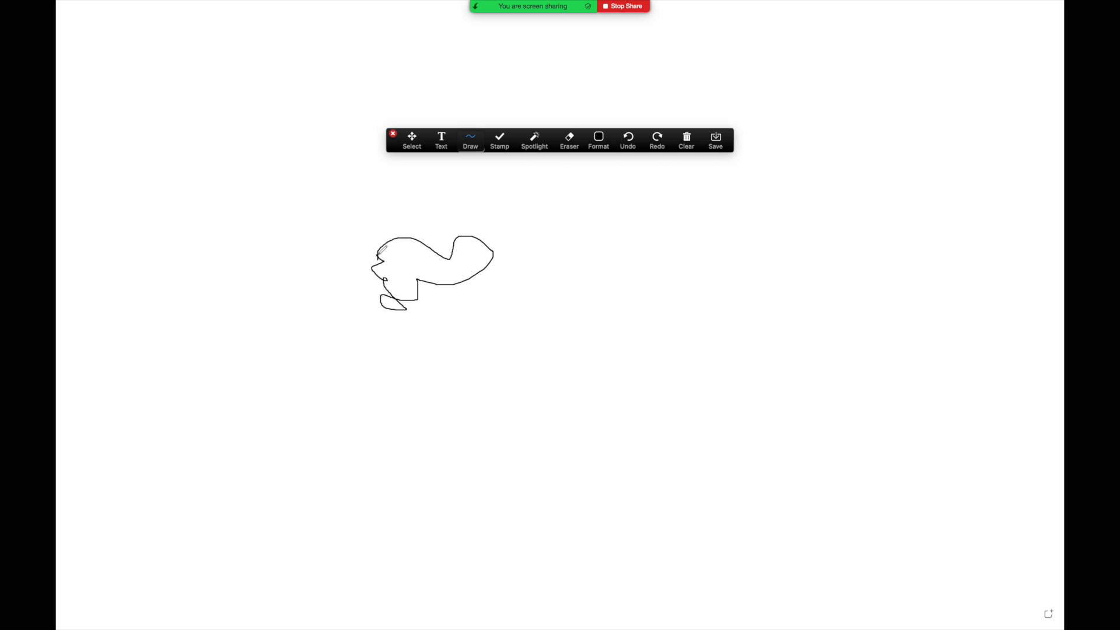
{"action": "left_click", "coordinate": [443, 150]}
{"action": "left_click", "coordinate": [504, 202]}
{"action": "type", "text": "hey gu"}
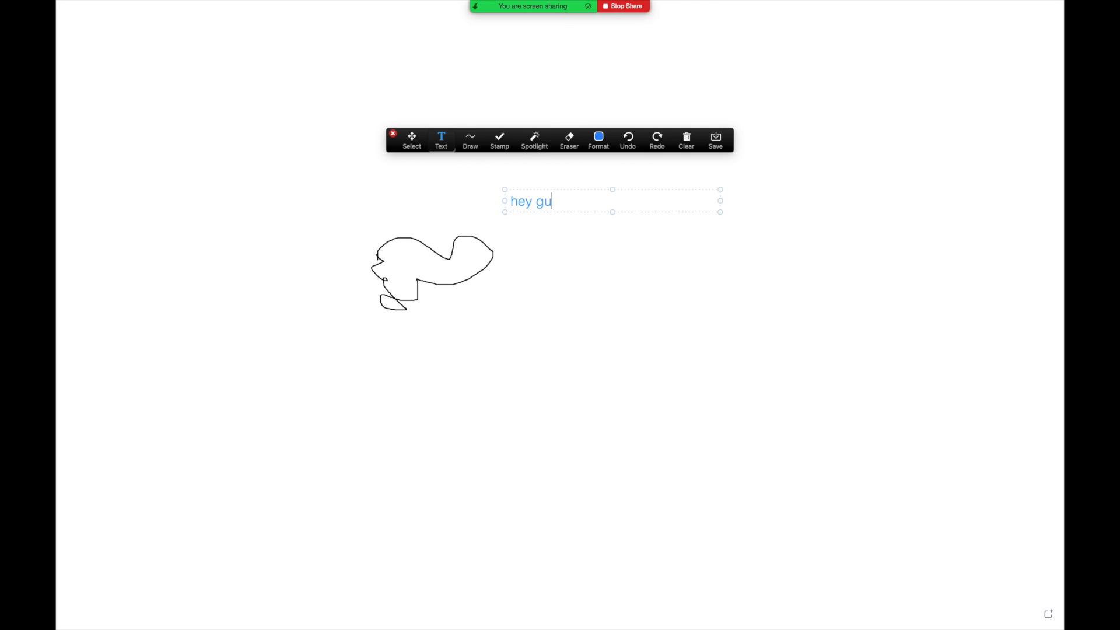
{"action": "type", "text": "ys"}
- Move the "hey guys" text to the other side of the squiggle and shift the squiggle away to the right
{"action": "left_click", "coordinate": [411, 140]}
{"action": "left_click", "coordinate": [535, 200]}
{"action": "mouse_move", "coordinate": [533, 187]}
{"action": "left_mouse_down"}
{"action": "mouse_move", "coordinate": [430, 343]}
{"action": "mouse_move", "coordinate": [505, 232]}
{"action": "mouse_move", "coordinate": [320, 285]}
{"action": "mouse_move", "coordinate": [318, 193]}
{"action": "left_mouse_up"}
{"action": "mouse_move", "coordinate": [379, 254]}
{"action": "left_mouse_down"}
{"action": "mouse_move", "coordinate": [437, 263]}
{"action": "mouse_move", "coordinate": [483, 190]}
{"action": "mouse_move", "coordinate": [476, 214]}
{"action": "mouse_move", "coordinate": [500, 259]}
{"action": "left_mouse_up"}
{"action": "mouse_move", "coordinate": [335, 207]}
{"action": "left_mouse_down"}
{"action": "mouse_move", "coordinate": [408, 231]}
{"action": "mouse_move", "coordinate": [335, 203]}
{"action": "left_mouse_up"}
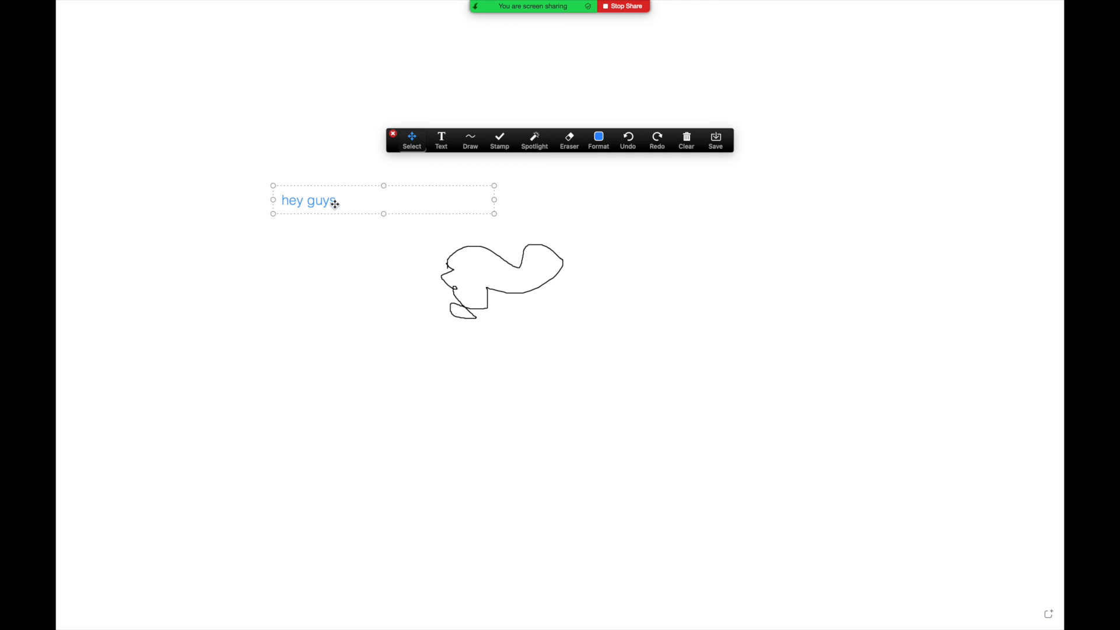
- Place several blue arrow stamps around the squiggle and the "hey guys" text
{"action": "left_click", "coordinate": [500, 145]}
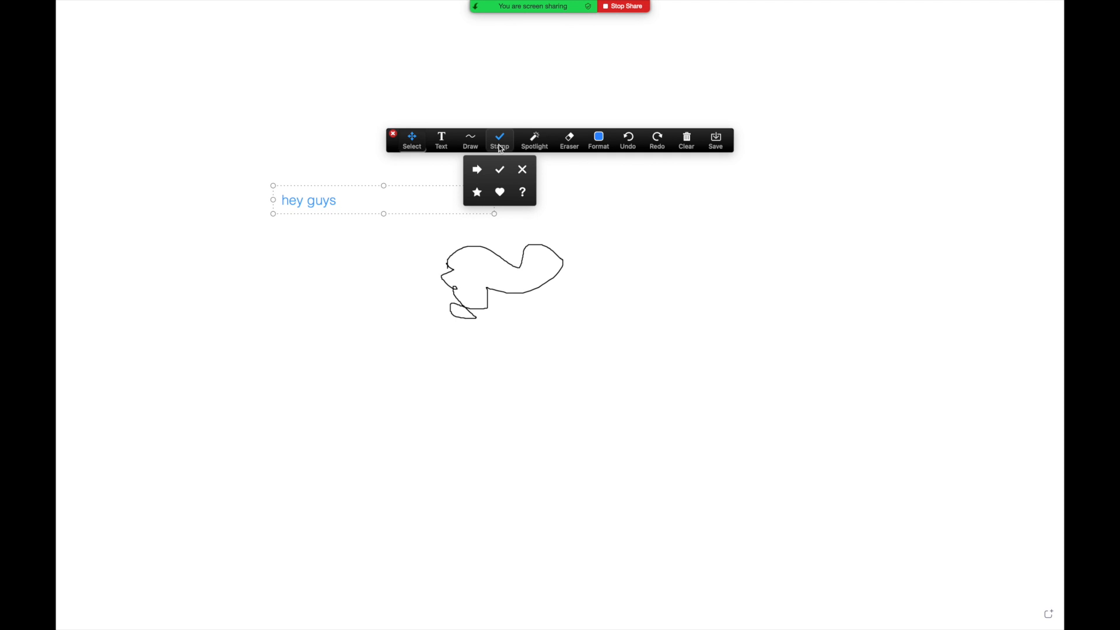
{"action": "left_click", "coordinate": [478, 170]}
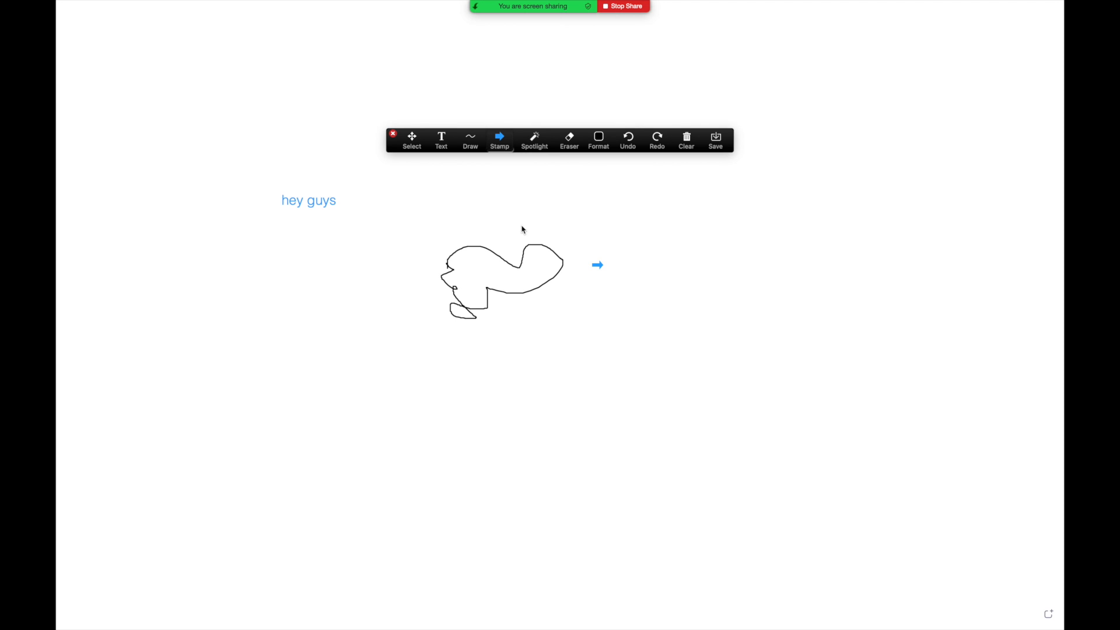
{"action": "left_click", "coordinate": [410, 270]}
{"action": "left_click", "coordinate": [294, 172]}
- Delete the arrow stamp above the "hey guys" text
{"action": "left_click", "coordinate": [411, 142]}
{"action": "left_click", "coordinate": [294, 172]}
{"action": "key", "text": "BackSpace"}
- Erase the remaining arrow stamps and the "hey guys" text, and try undoing an erasure
{"action": "left_click", "coordinate": [570, 143]}
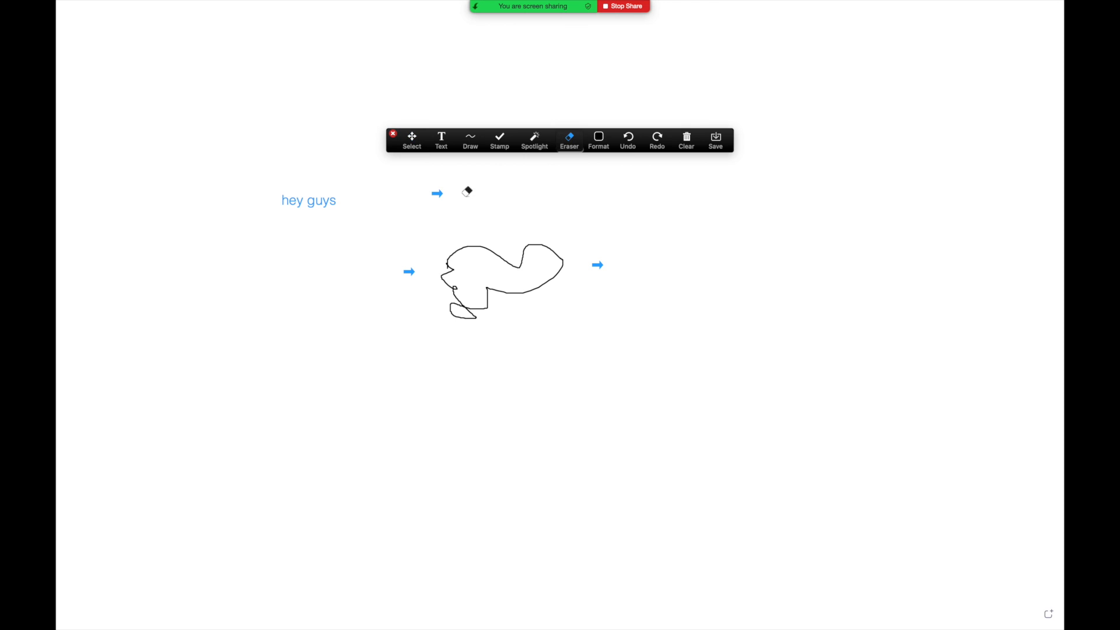
{"action": "left_click", "coordinate": [597, 265]}
{"action": "left_click", "coordinate": [409, 271]}
{"action": "left_click", "coordinate": [437, 194]}
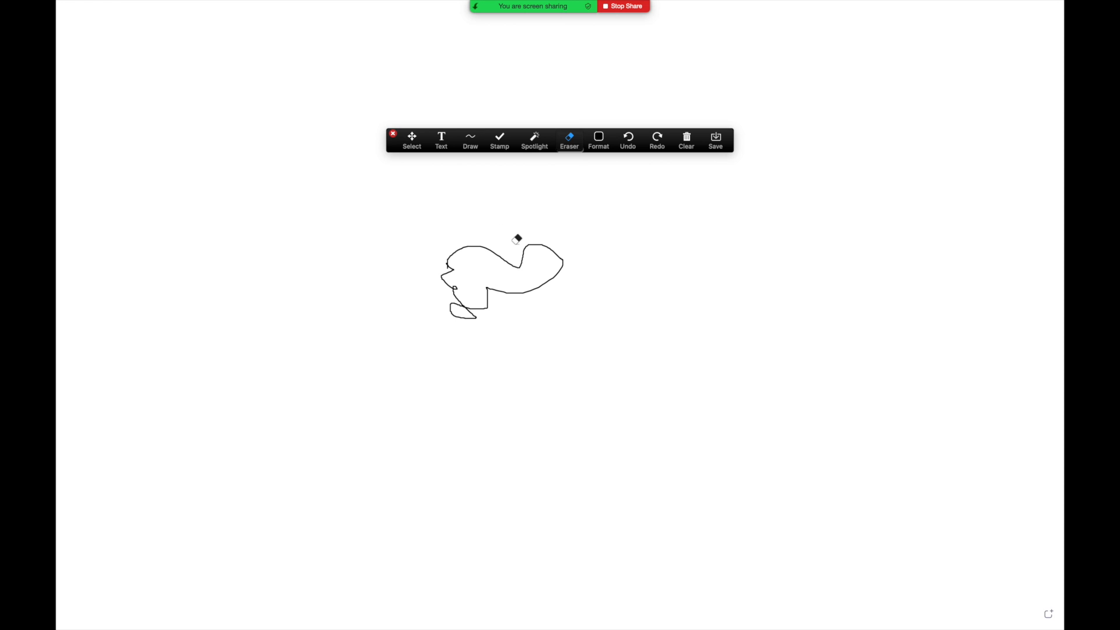
{"action": "left_click", "coordinate": [634, 146]}
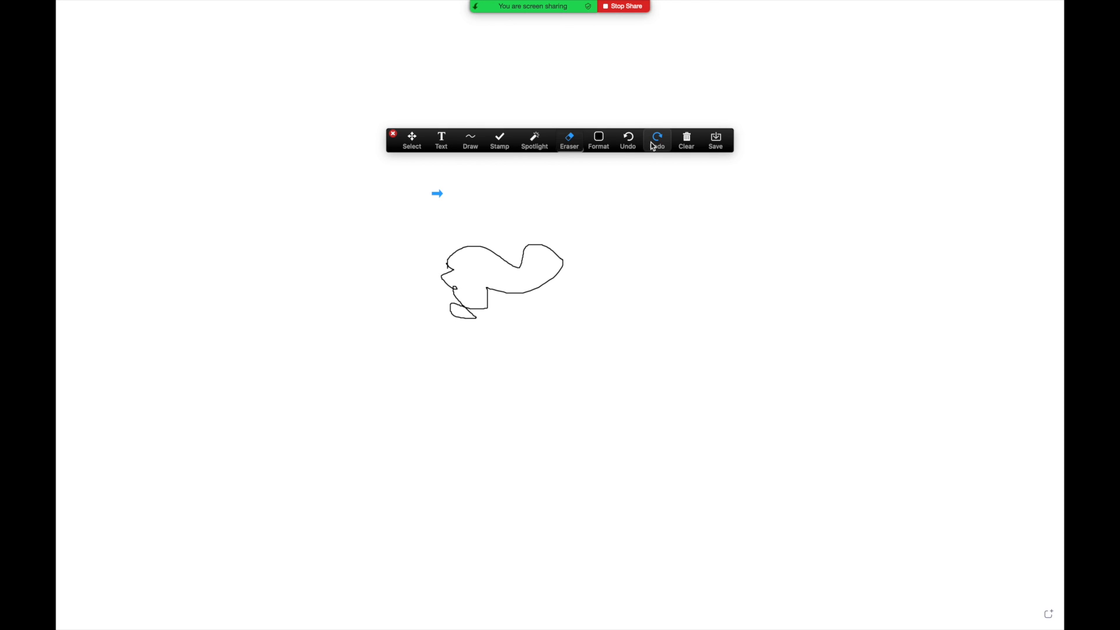
- Set the thinnest line width and draw a freehand line rising above the squiggle
{"action": "left_click", "coordinate": [599, 144]}
{"action": "left_click", "coordinate": [562, 173]}
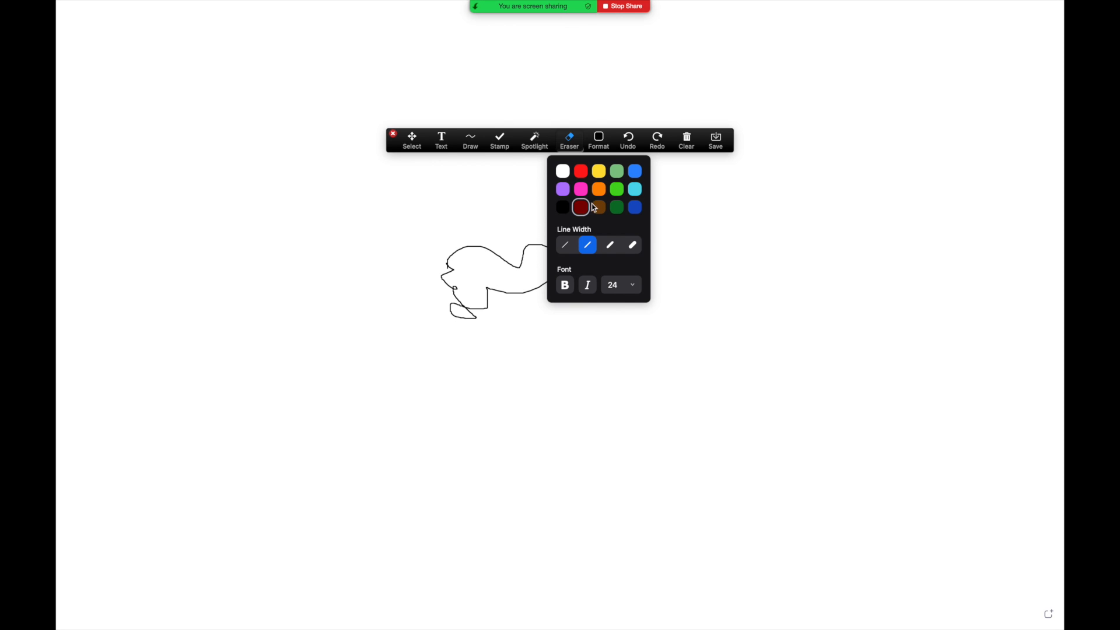
{"action": "left_click", "coordinate": [565, 248]}
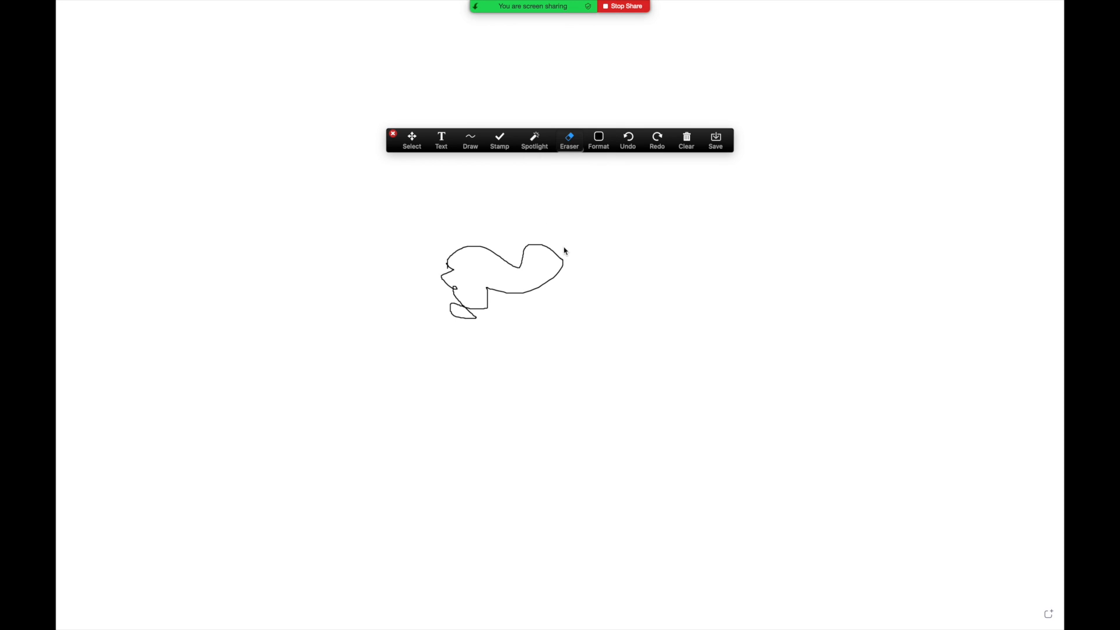
{"action": "left_click", "coordinate": [466, 142]}
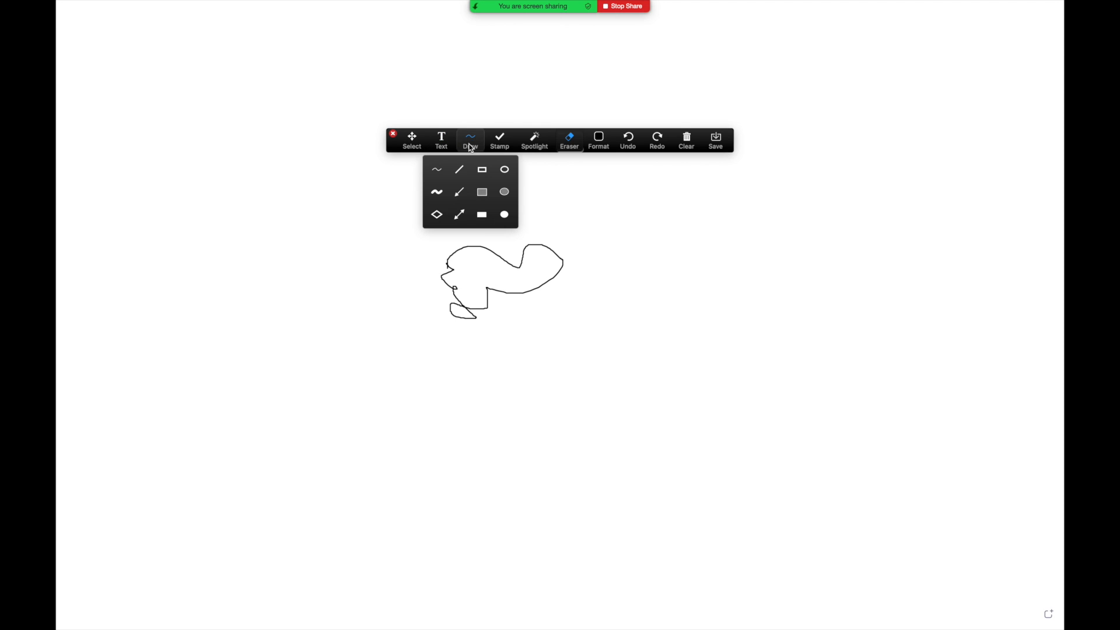
{"action": "left_click", "coordinate": [437, 171]}
{"action": "left_click_drag", "start_coordinate": [556, 220], "coordinate": [645, 185]}
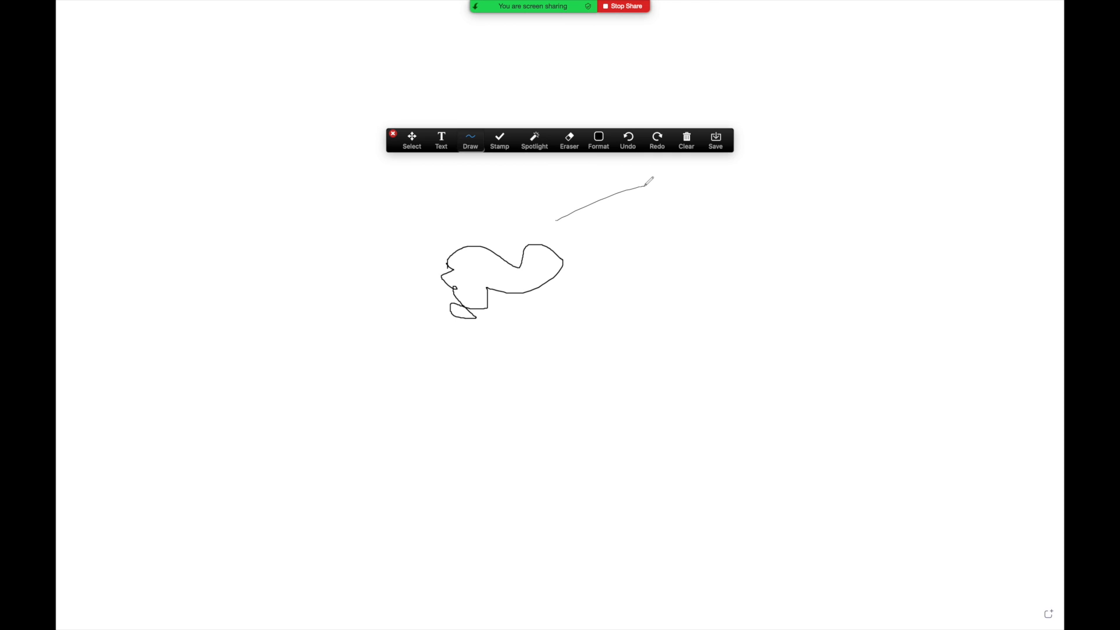
- Set the thickest line width and draw two freehand strokes meeting in a point to the right of the squiggle
{"action": "left_click", "coordinate": [605, 145]}
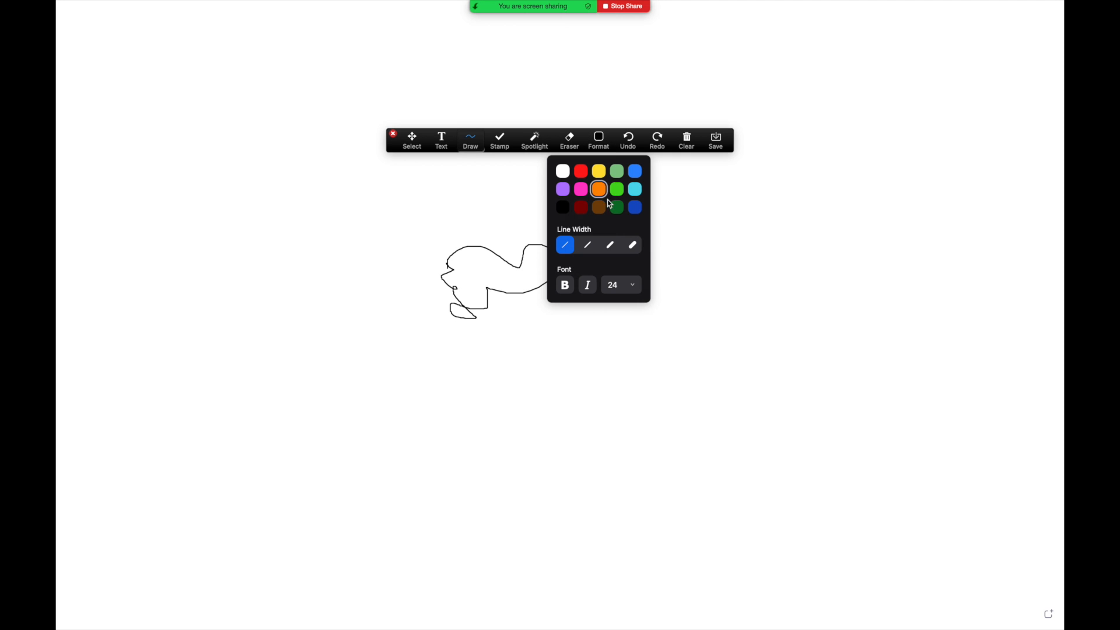
{"action": "left_click", "coordinate": [634, 247]}
{"action": "mouse_move", "coordinate": [626, 272]}
{"action": "left_mouse_down"}
{"action": "mouse_move", "coordinate": [769, 224]}
{"action": "mouse_move", "coordinate": [639, 199]}
{"action": "left_mouse_up"}
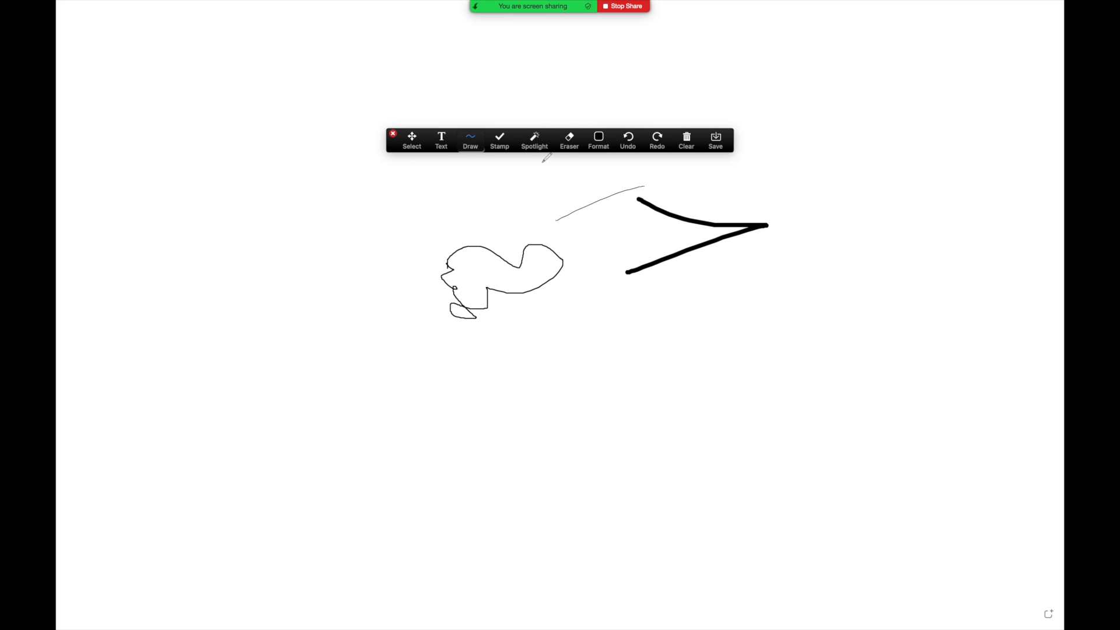
- Draw an outlined rectangle above the squiggle and a semi-transparent filled rectangle at the tip of the thick strokes
{"action": "left_click", "coordinate": [470, 141]}
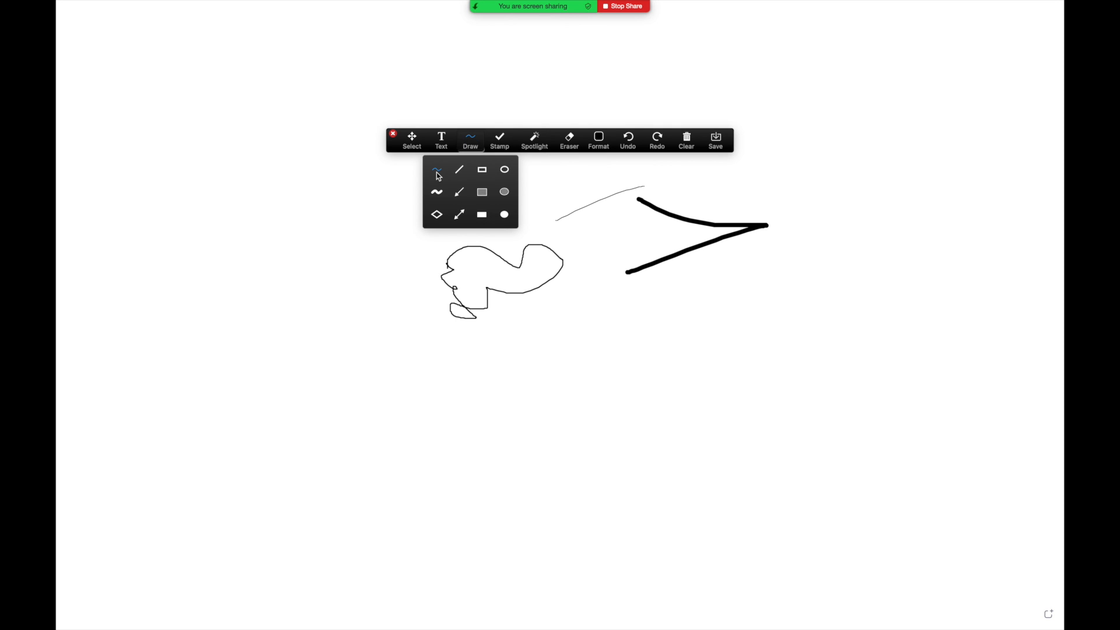
{"action": "left_click", "coordinate": [482, 170]}
{"action": "left_click_drag", "start_coordinate": [360, 188], "coordinate": [485, 234]}
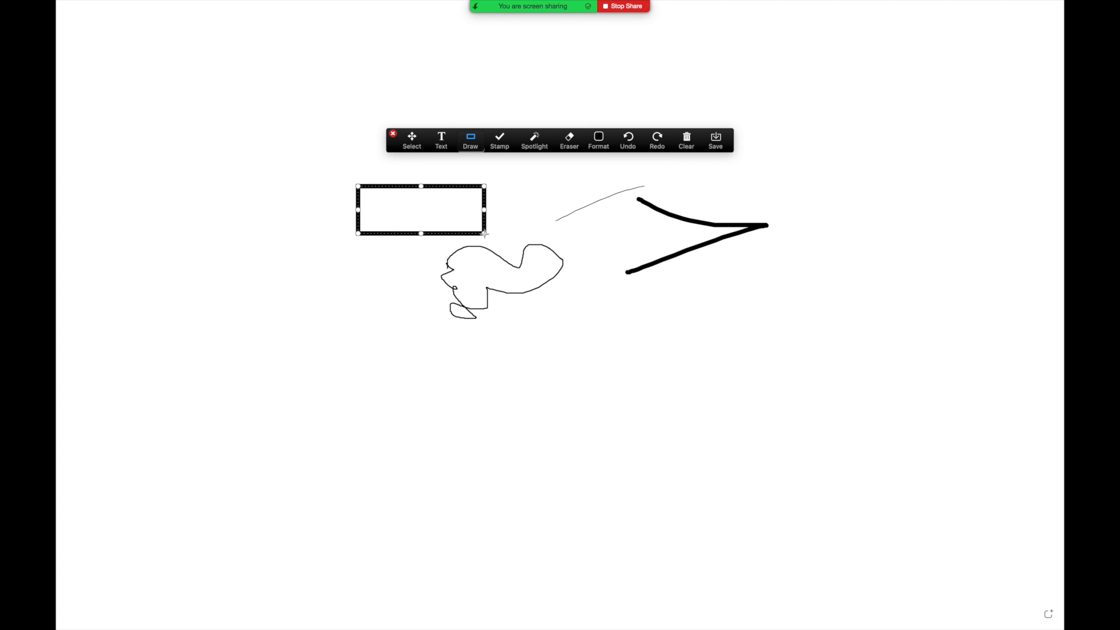
{"action": "left_click", "coordinate": [478, 146]}
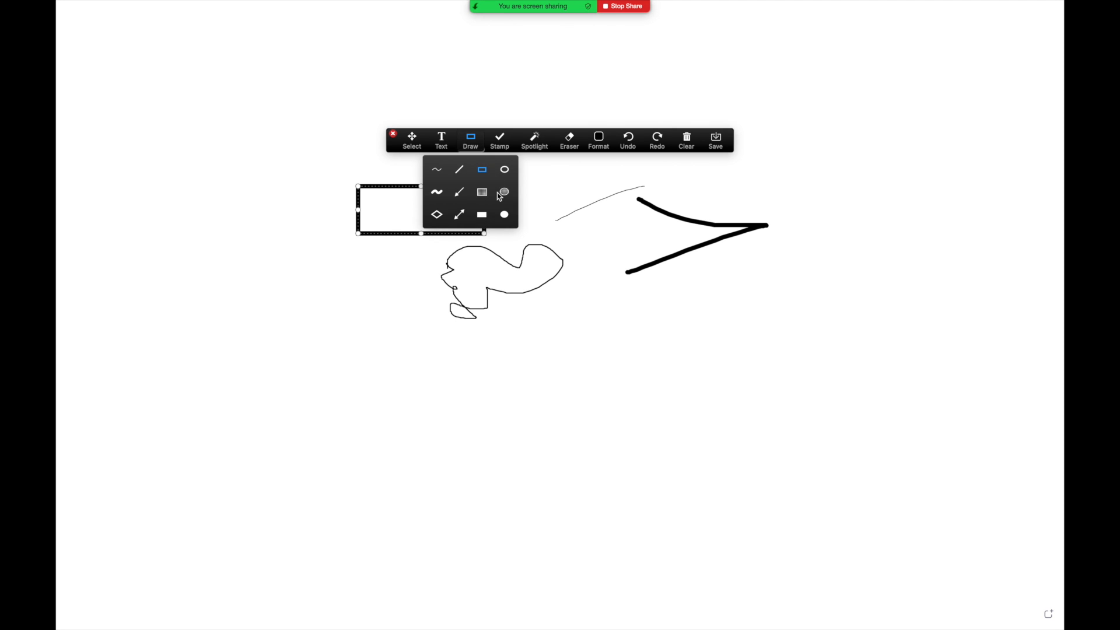
{"action": "left_click", "coordinate": [483, 188]}
{"action": "left_click_drag", "start_coordinate": [746, 189], "coordinate": [899, 306]}
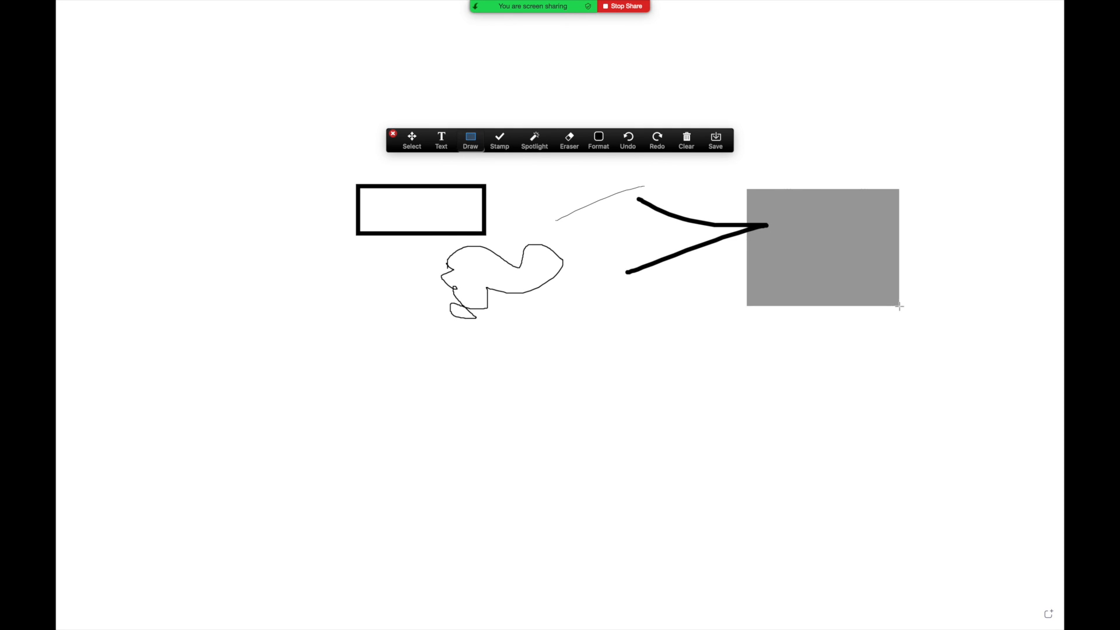
- Draw a diagonal double-headed arrow below and to the left of the squiggle
{"action": "left_click", "coordinate": [477, 143]}
{"action": "left_click", "coordinate": [460, 214]}
{"action": "left_click_drag", "start_coordinate": [284, 295], "coordinate": [459, 404]}
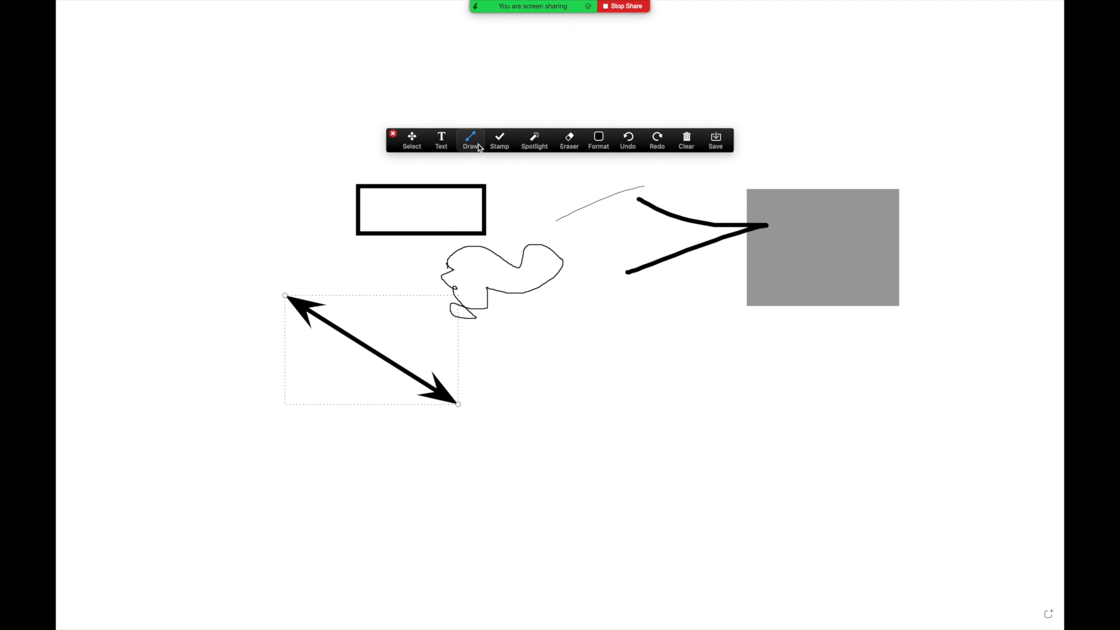
{"action": "left_click", "coordinate": [472, 143]}
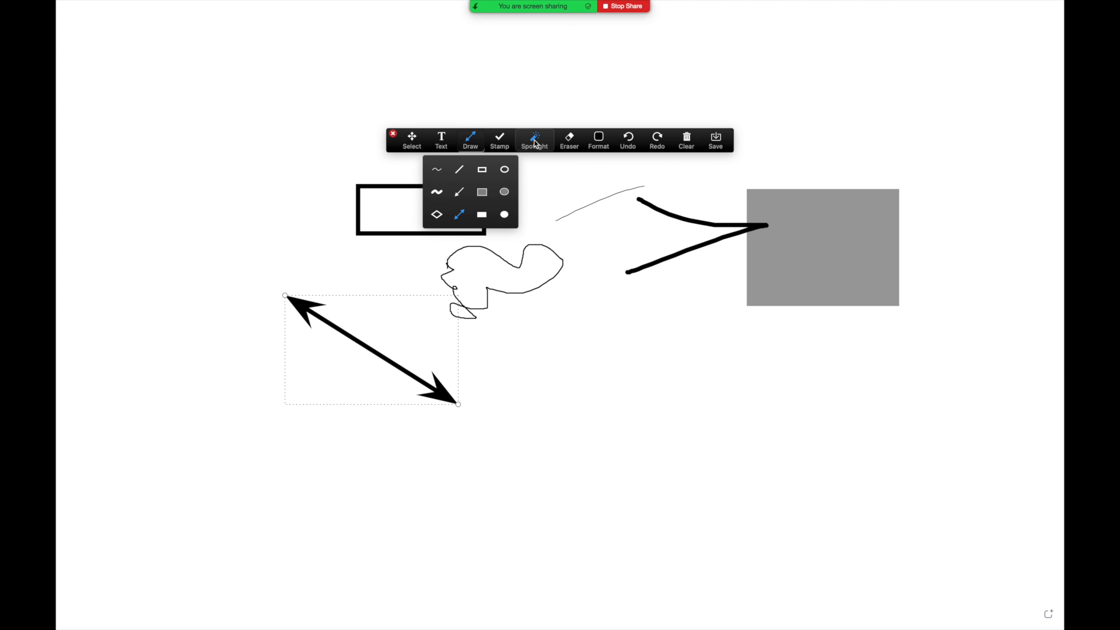
- Turn on the Spotlight laser pointer, and switch it to the Arrow pointer
{"action": "left_click", "coordinate": [536, 140]}
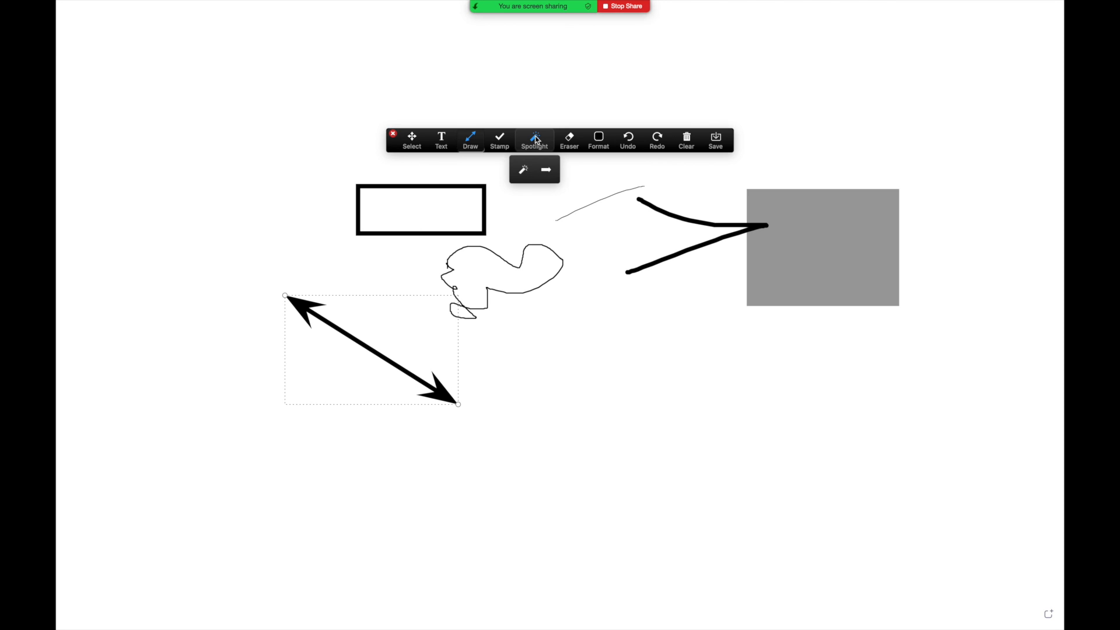
{"action": "left_click", "coordinate": [523, 171]}
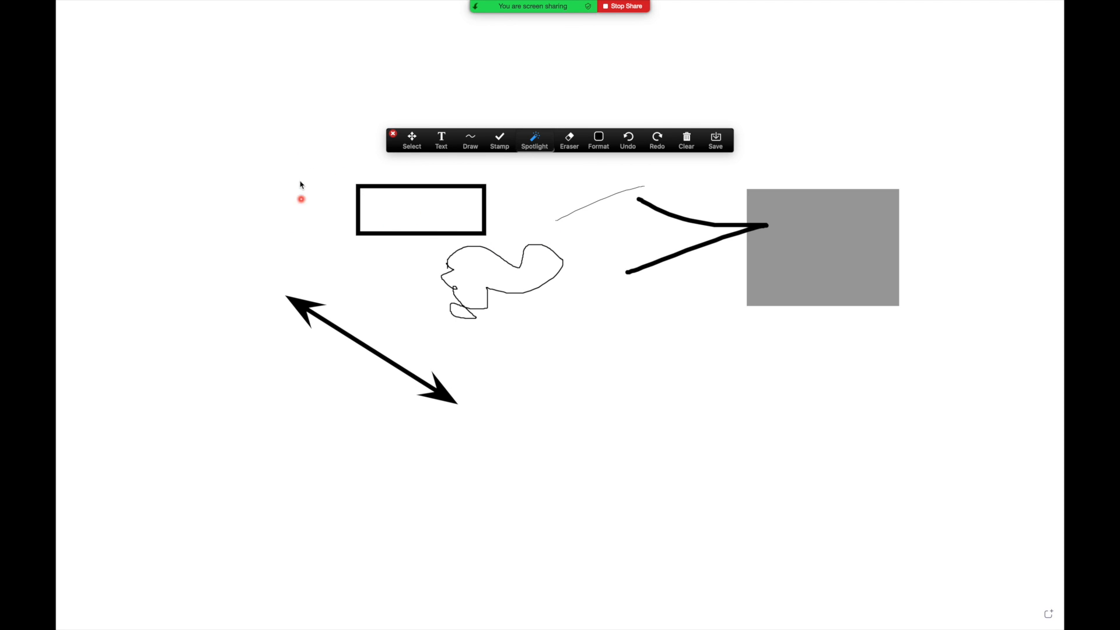
{"action": "left_click", "coordinate": [547, 147]}
{"action": "left_click", "coordinate": [547, 172]}
- Stamp a blue arrow above and left of the outlined rectangle, and place the presenter's name arrow just left of that rectangle
{"action": "left_click", "coordinate": [499, 140]}
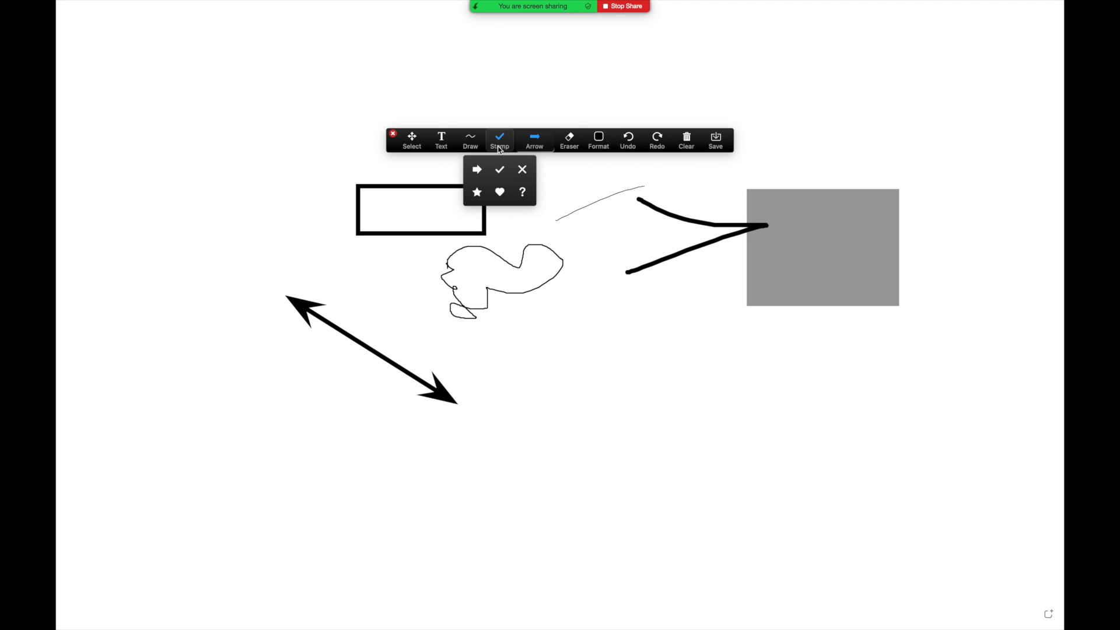
{"action": "left_click", "coordinate": [478, 171]}
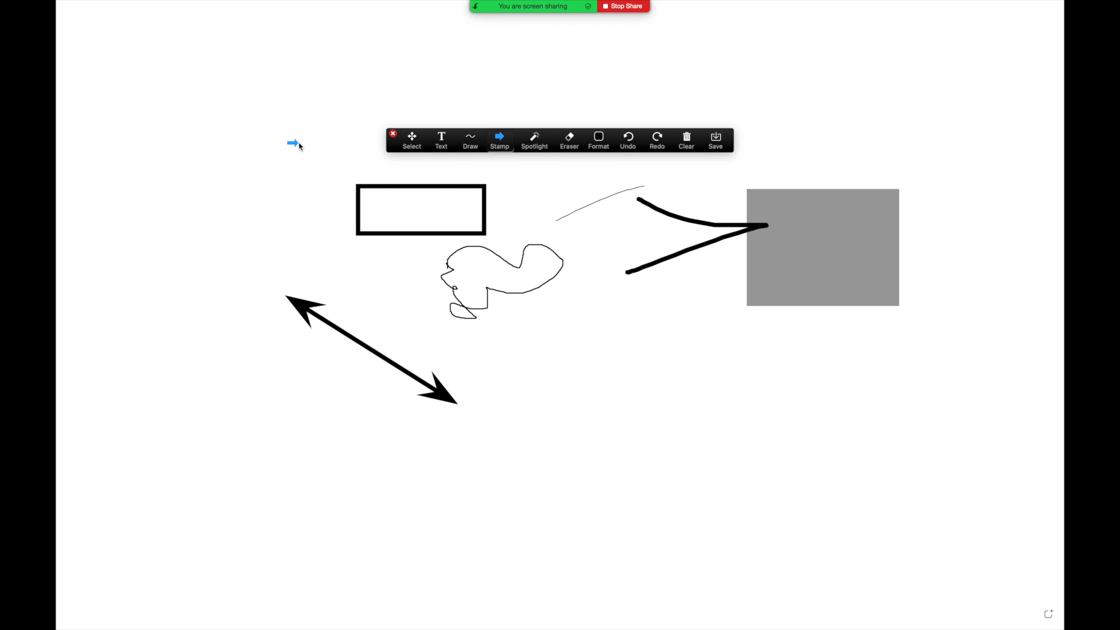
{"action": "left_click", "coordinate": [534, 140]}
{"action": "left_click", "coordinate": [547, 171]}
{"action": "left_click", "coordinate": [324, 212]}
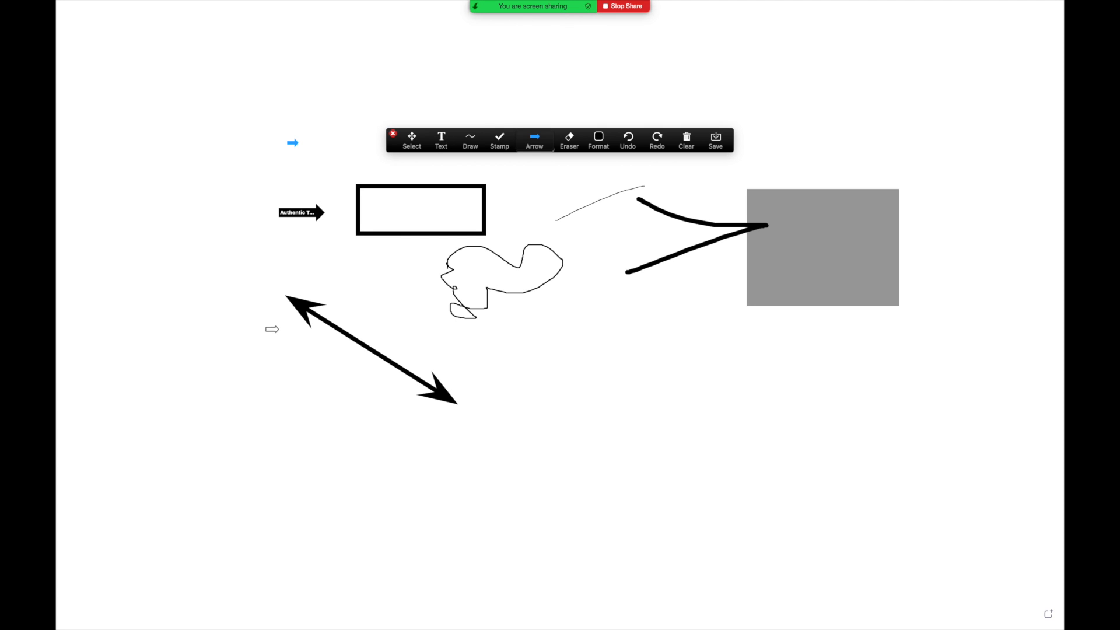
{"action": "left_click", "coordinate": [281, 318]}
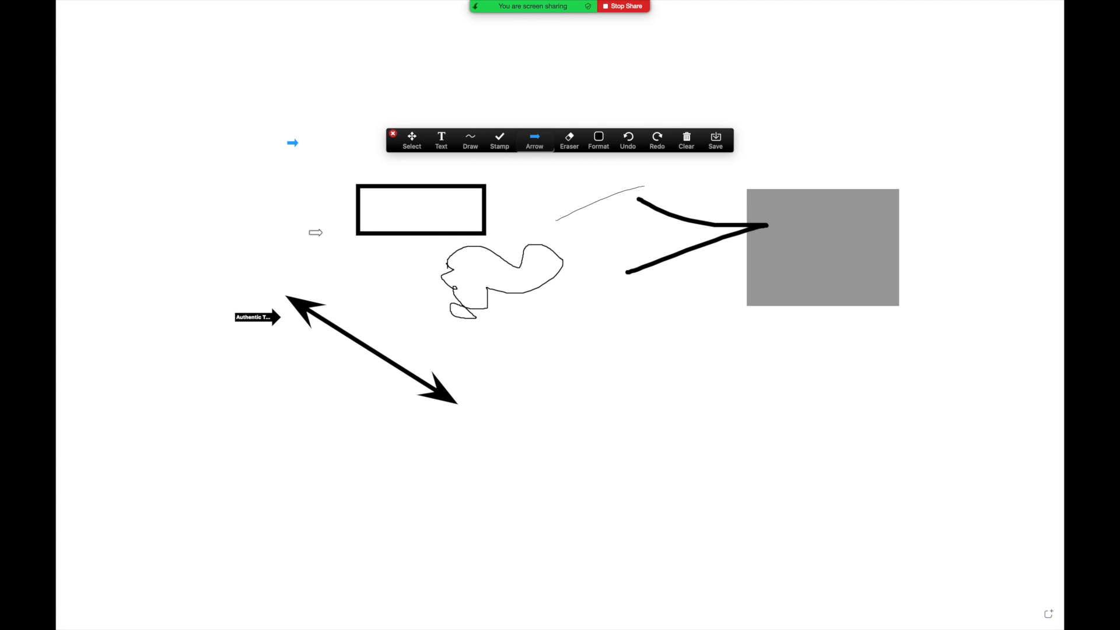
{"action": "left_click", "coordinate": [325, 227]}
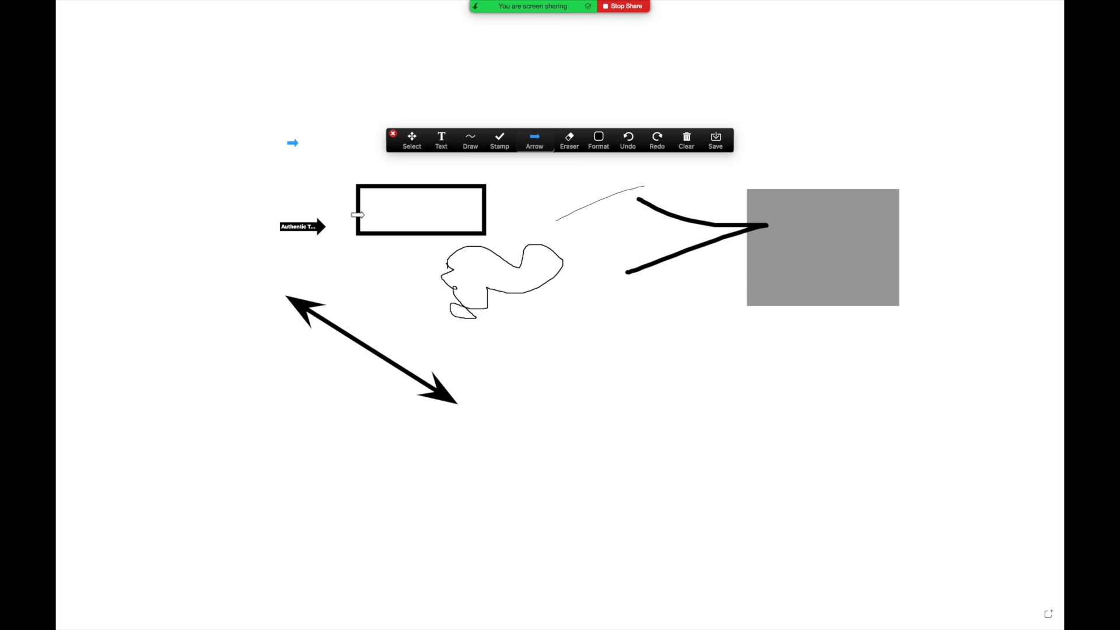
- Stamp another blue arrow at the outlined rectangle's upper-left corner
{"action": "left_click", "coordinate": [507, 151]}
{"action": "left_click", "coordinate": [508, 153]}
{"action": "left_click", "coordinate": [482, 169]}
{"action": "left_click", "coordinate": [353, 177]}
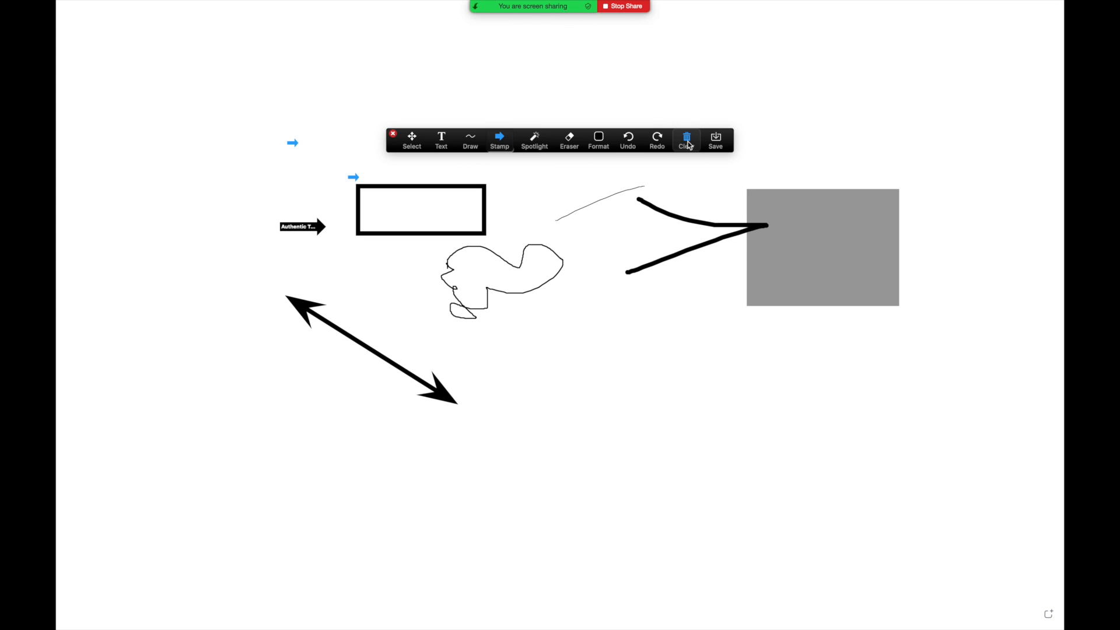
- Erase the two blue arrow stamps, the name arrow, the outlined rectangle, the thin line and the upper thick stroke
{"action": "left_click", "coordinate": [569, 140]}
{"action": "left_click", "coordinate": [294, 142]}
{"action": "left_click", "coordinate": [350, 176]}
{"action": "left_click", "coordinate": [296, 225]}
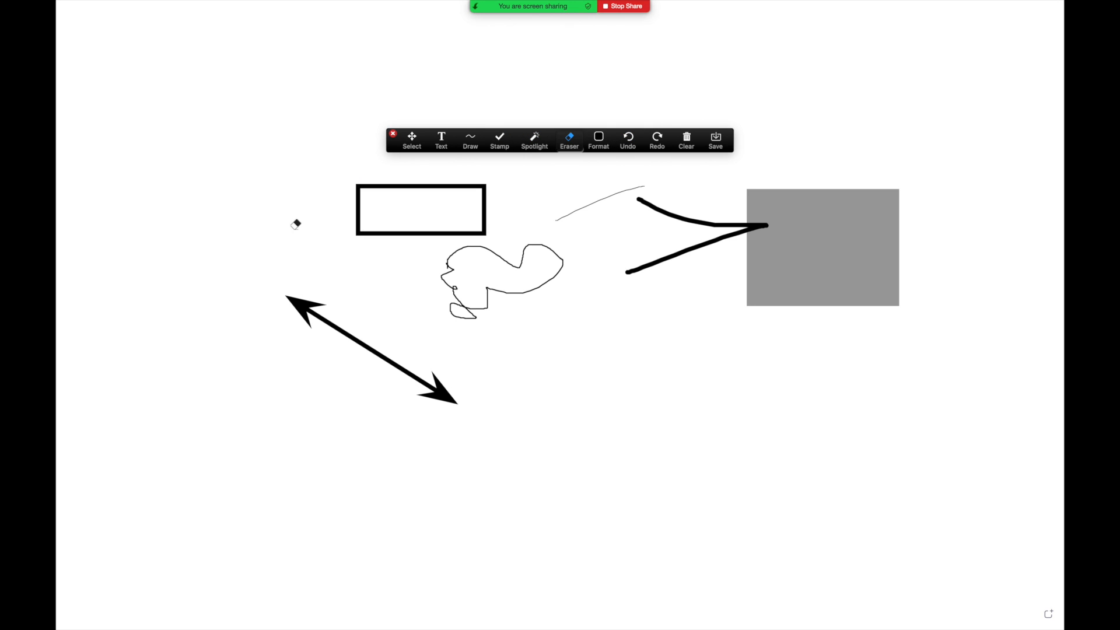
{"action": "left_click", "coordinate": [360, 207]}
{"action": "left_click", "coordinate": [572, 215]}
{"action": "left_click", "coordinate": [668, 211]}
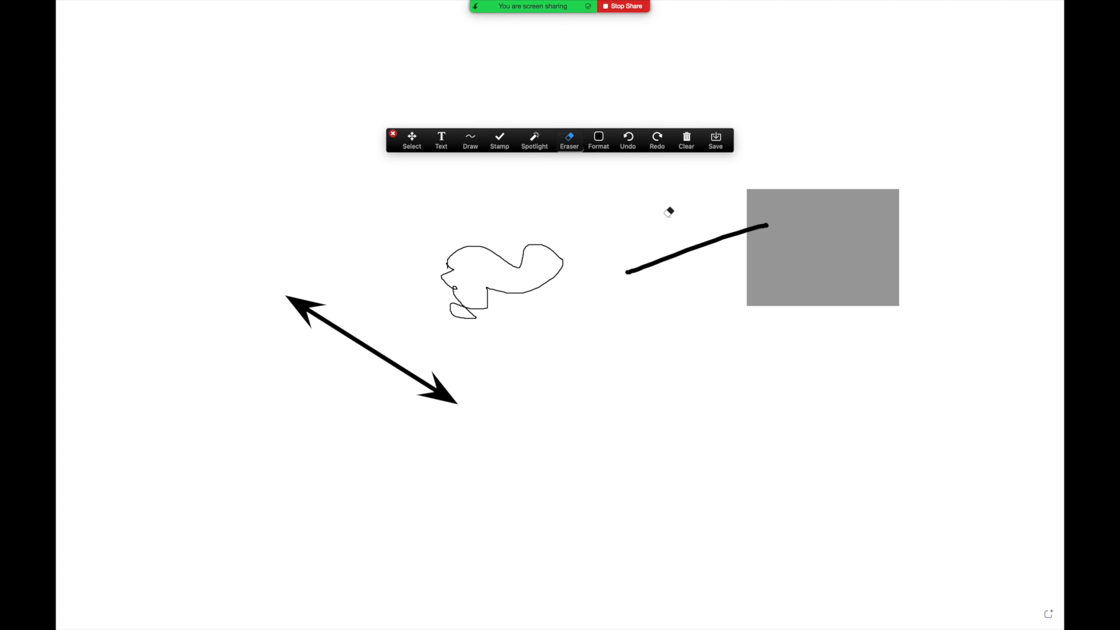
- Clear all drawings from the whiteboard
{"action": "left_click", "coordinate": [687, 142]}
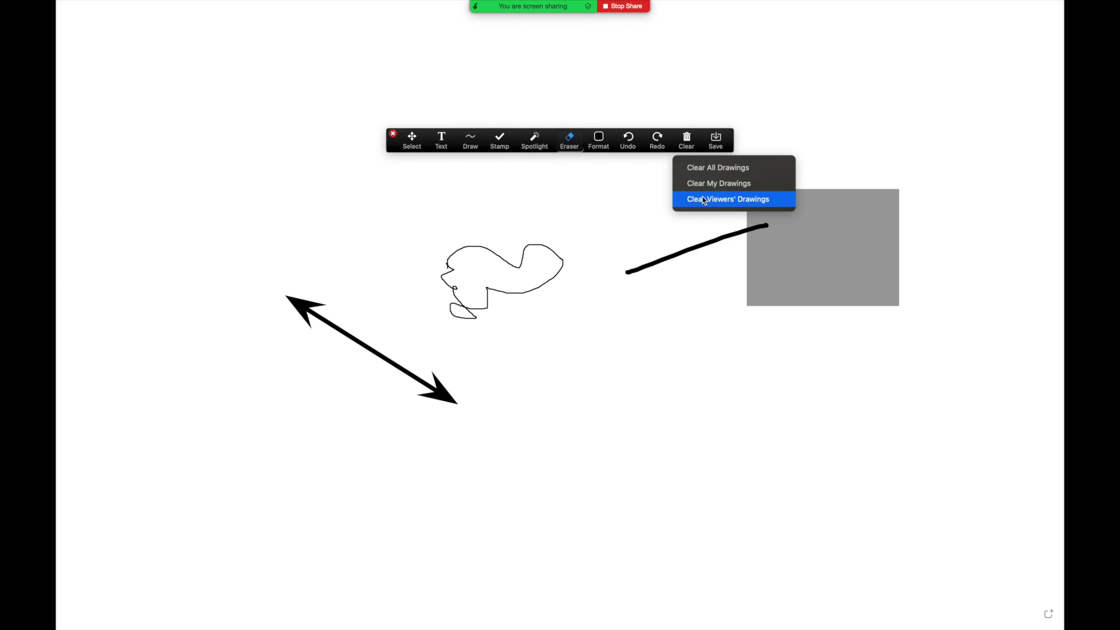
{"action": "left_click", "coordinate": [709, 173]}
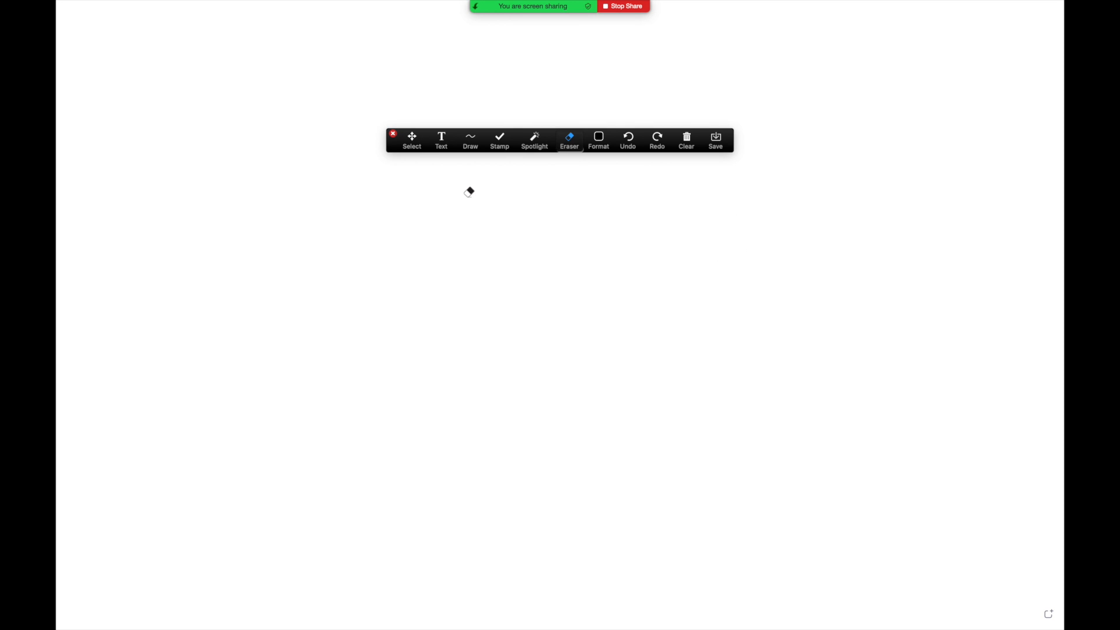
{"action": "left_click", "coordinate": [413, 147]}
{"action": "left_click", "coordinate": [442, 142]}
{"action": "left_click", "coordinate": [445, 141]}
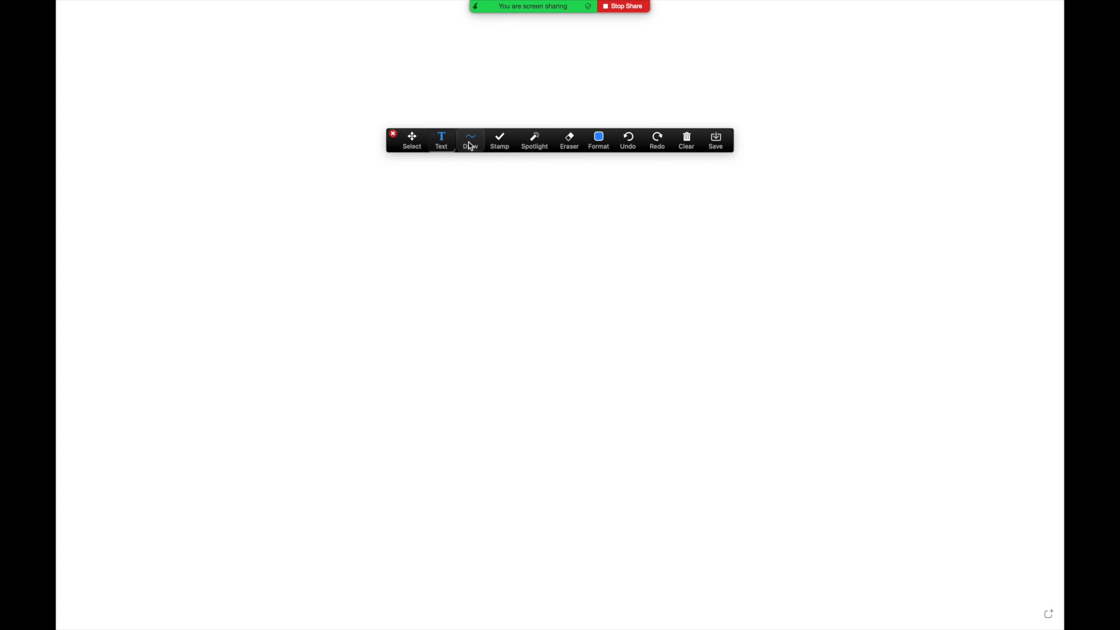
{"action": "left_click", "coordinate": [472, 147]}
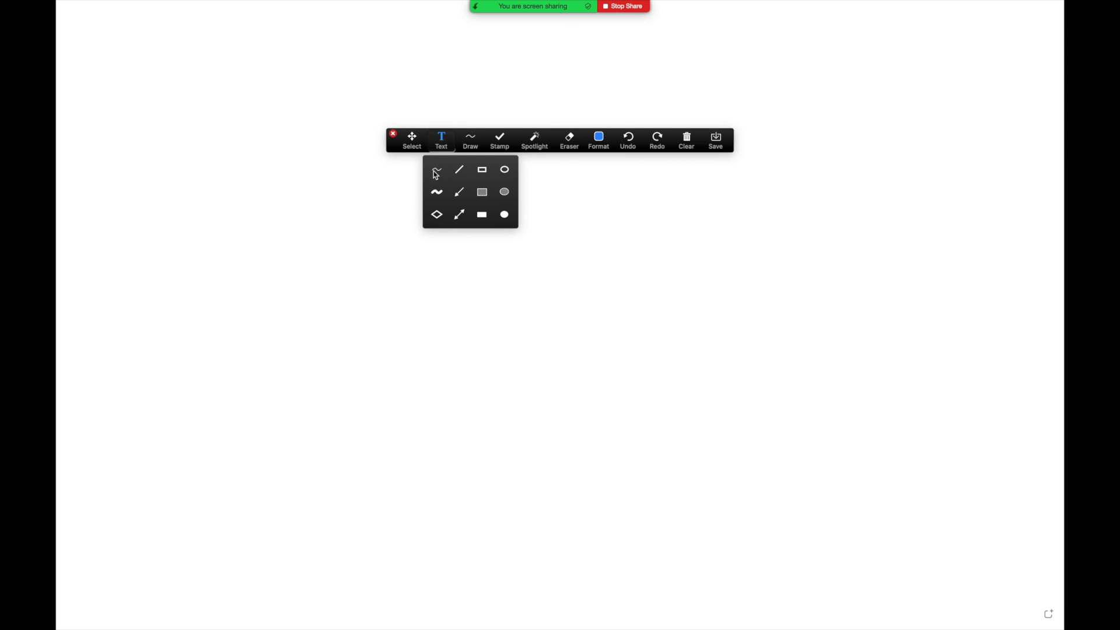
- Stamp a blue arrow on the blank whiteboard, a short way below the annotation toolbar
{"action": "left_click", "coordinate": [507, 145]}
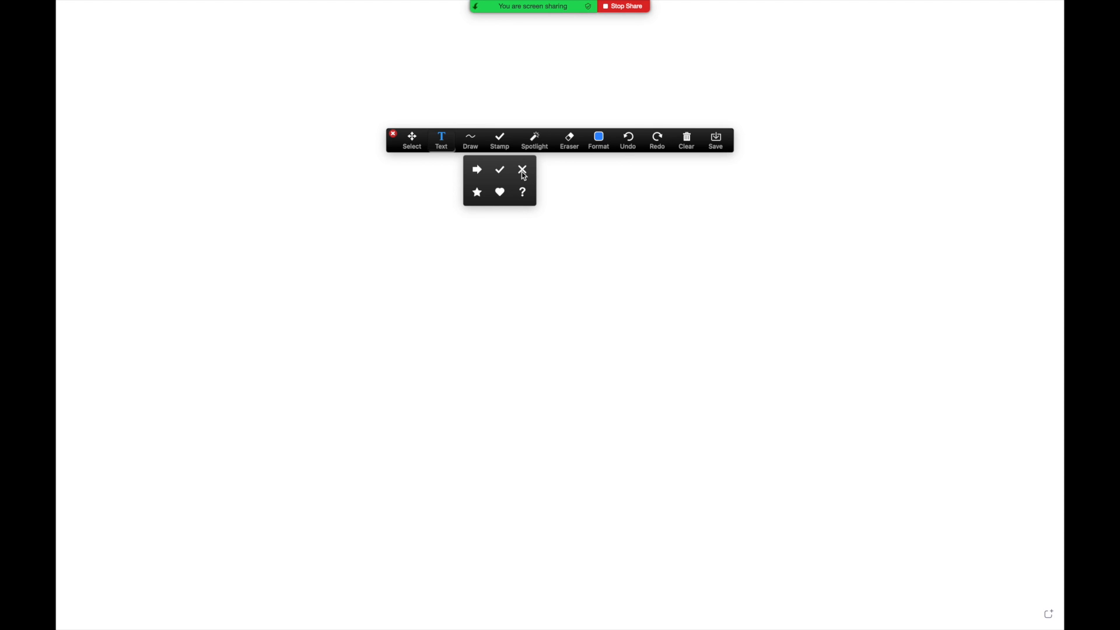
{"action": "left_click", "coordinate": [479, 171]}
{"action": "left_click", "coordinate": [474, 229]}
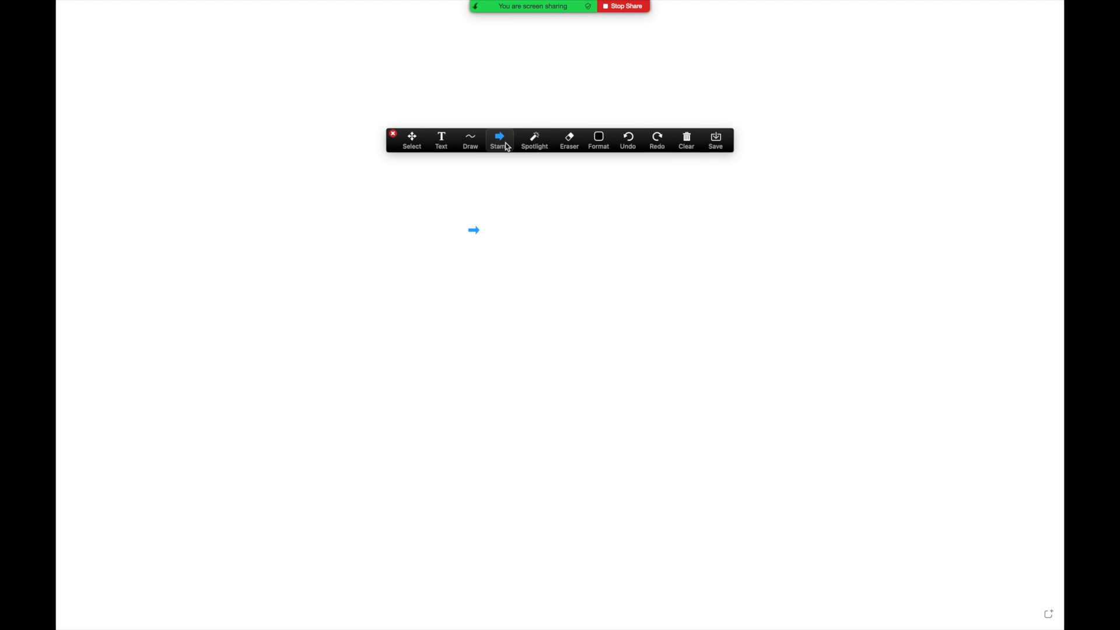
- Try the Spotlight pointer, and place the presenter's name arrow above and right of the blue arrow stamp
{"action": "left_click", "coordinate": [536, 142]}
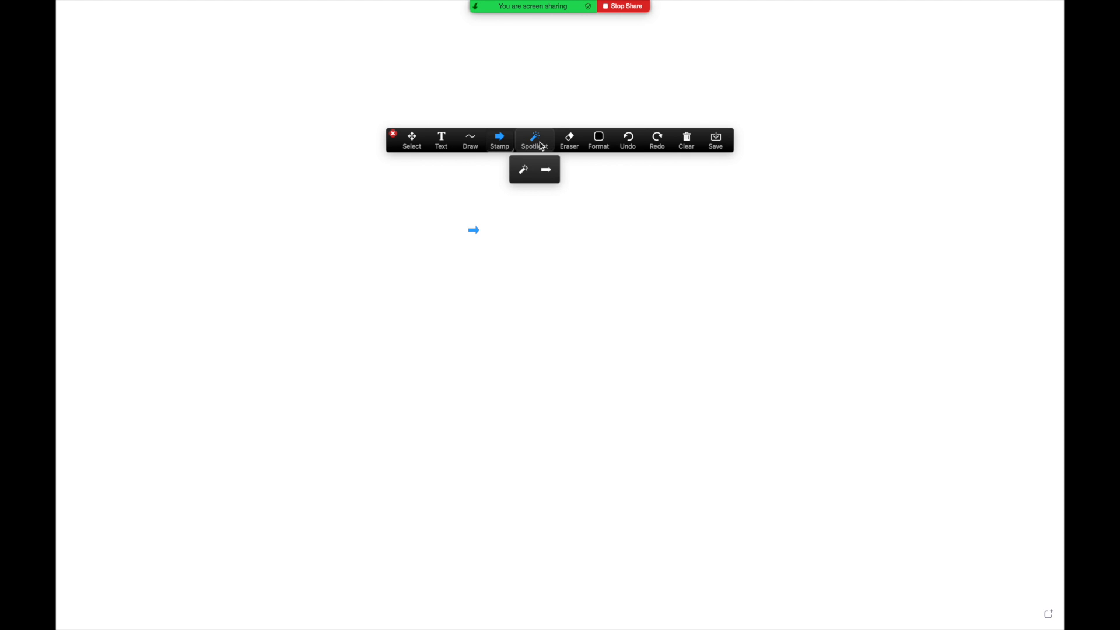
{"action": "left_click", "coordinate": [524, 171]}
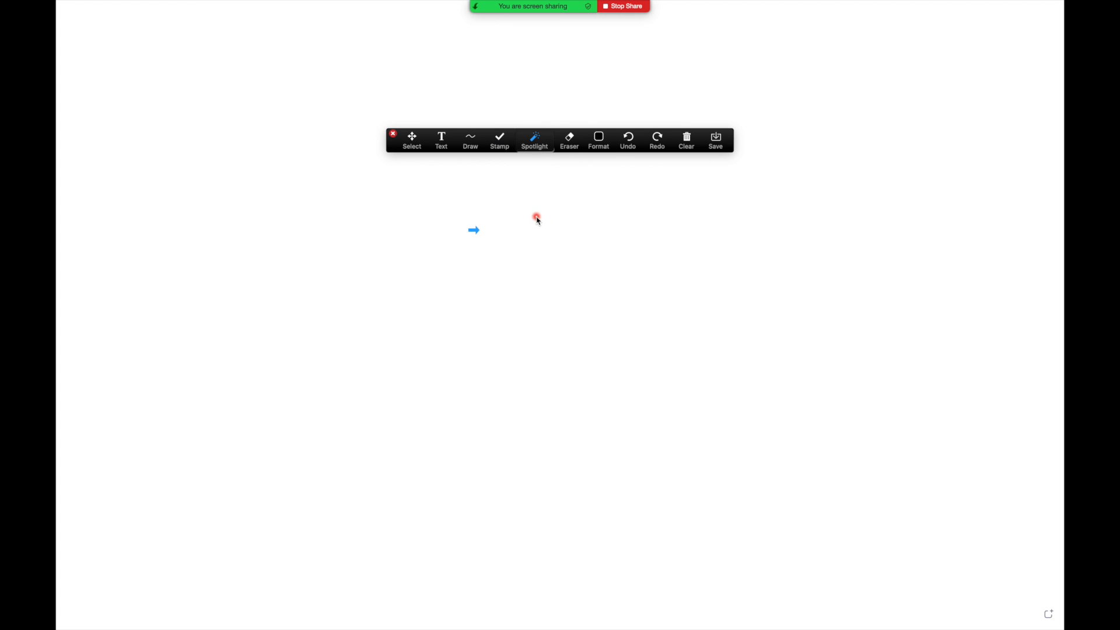
{"action": "left_click", "coordinate": [537, 146]}
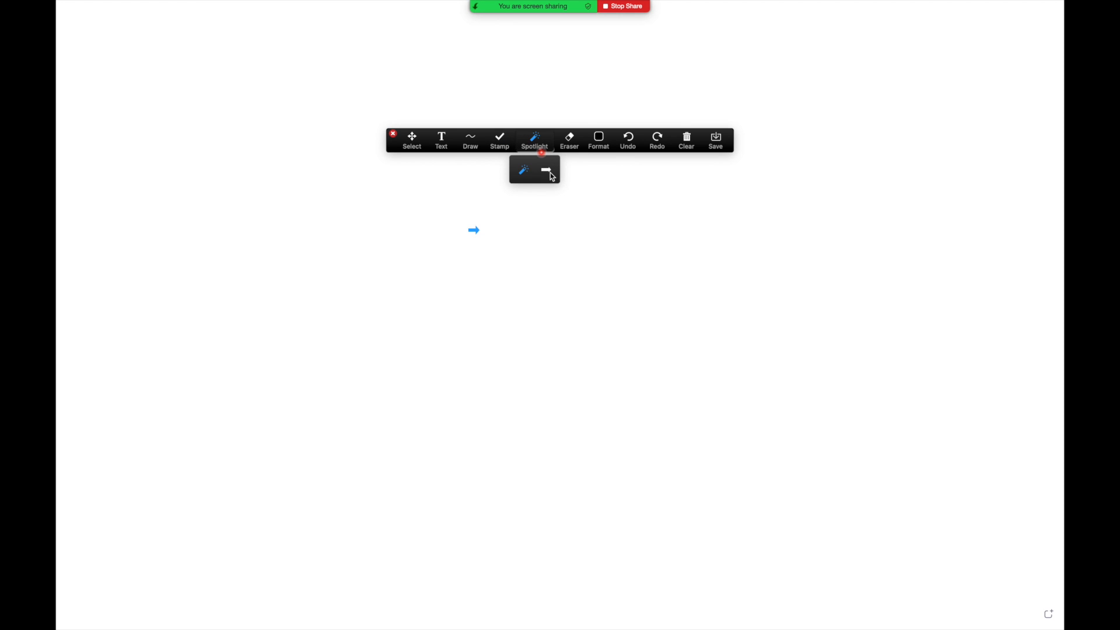
{"action": "left_click", "coordinate": [547, 172]}
{"action": "left_click", "coordinate": [539, 216]}
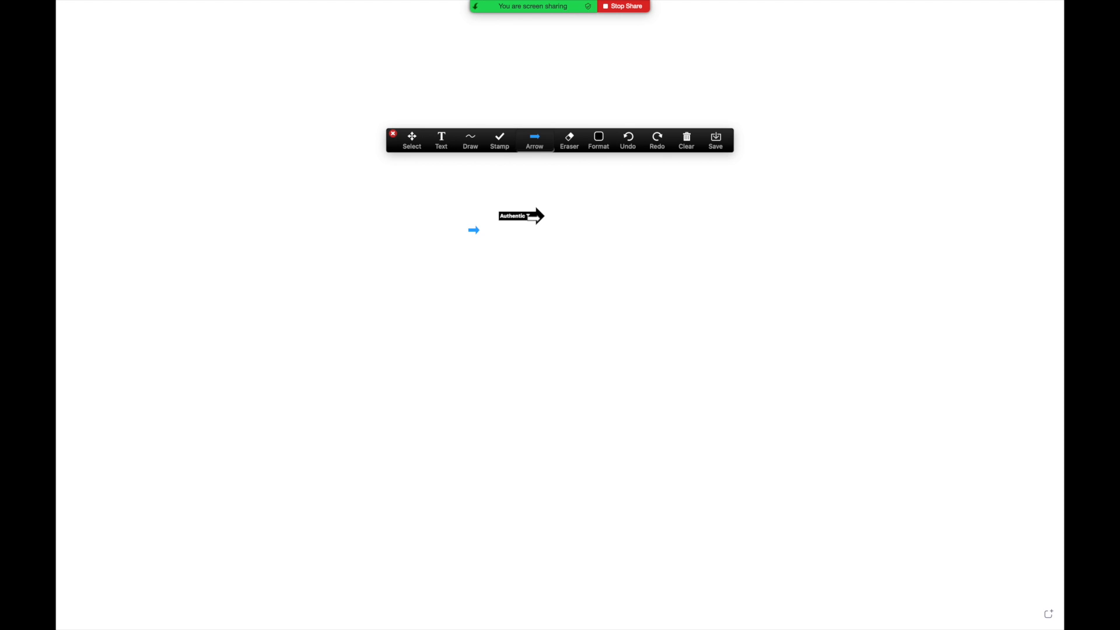
- Erase the blue arrow stamp and the presenter's name arrow with the Eraser
{"action": "left_click", "coordinate": [578, 144]}
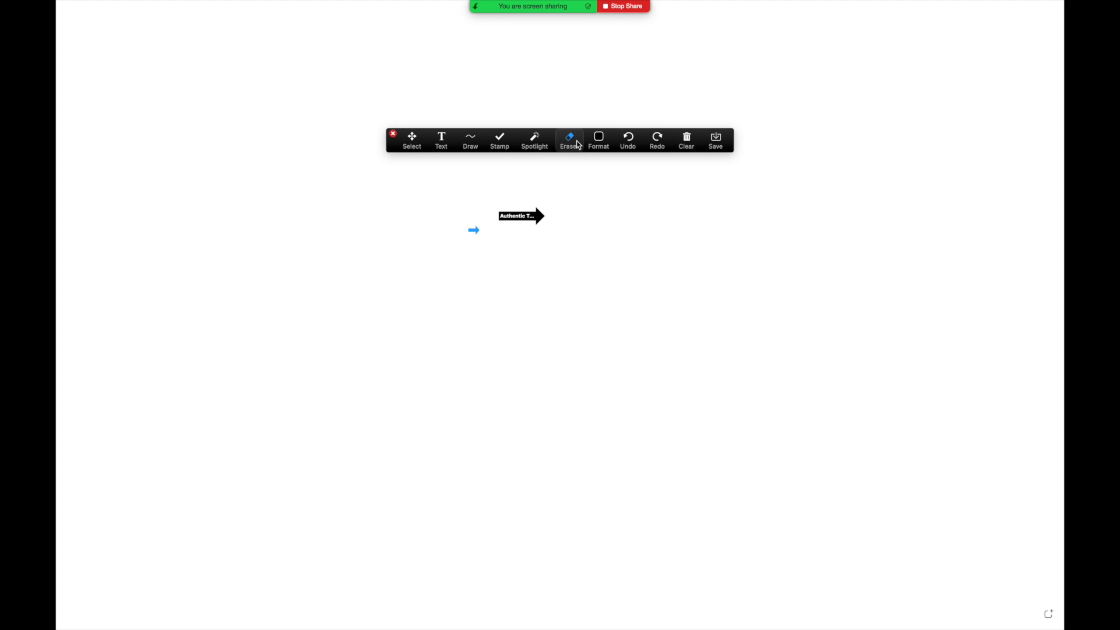
{"action": "left_click", "coordinate": [474, 230]}
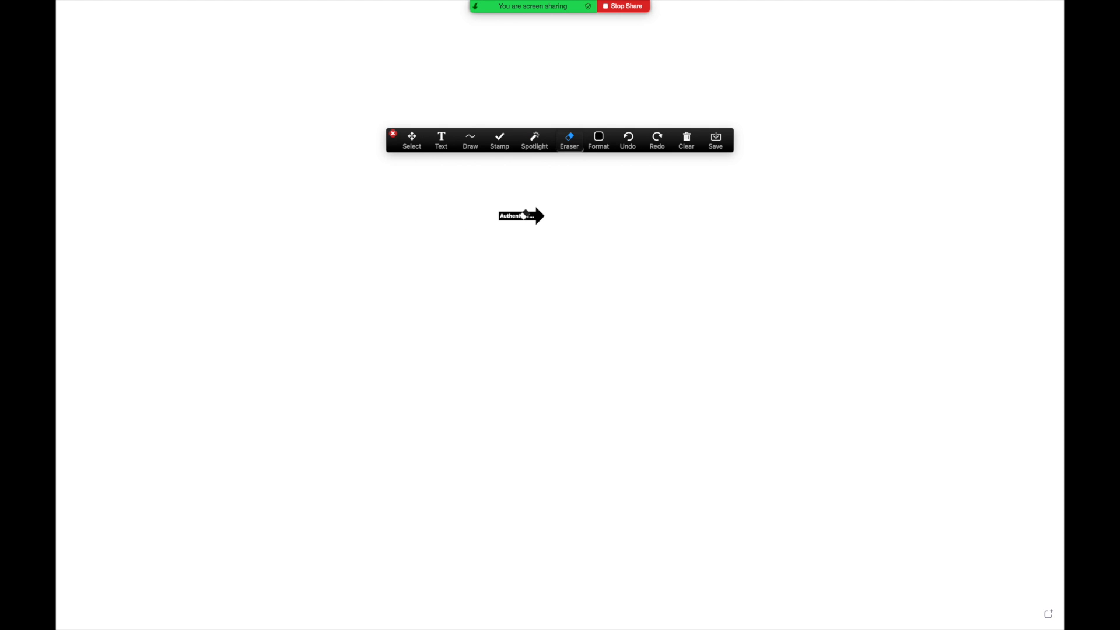
{"action": "left_click", "coordinate": [524, 216]}
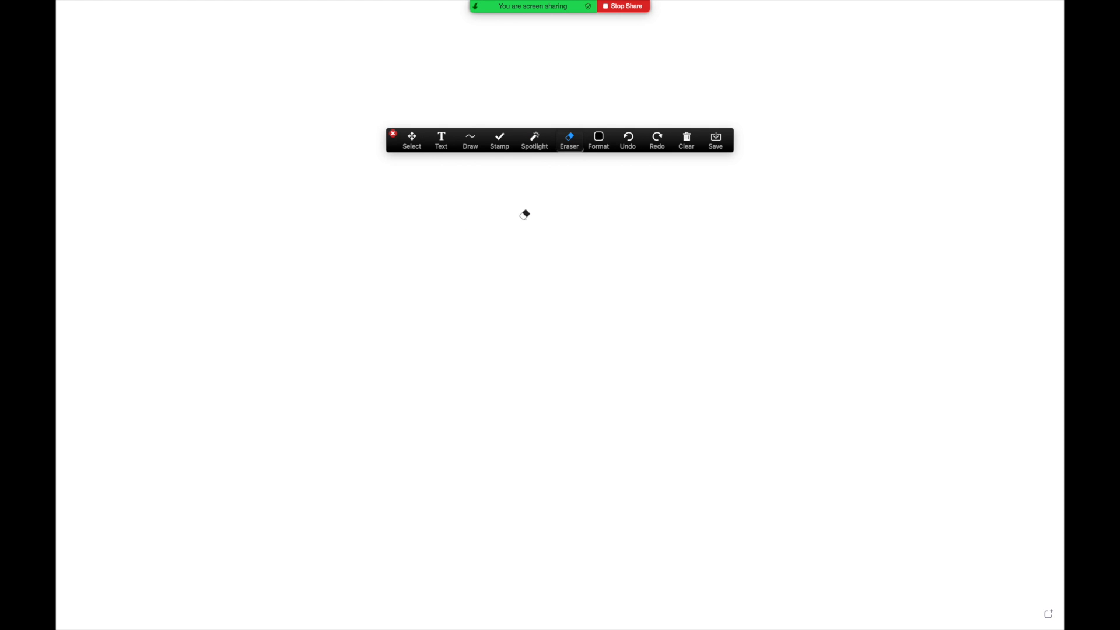
- Examine the annotation formatting options, including colors, line widths and the available font sizes
{"action": "left_click", "coordinate": [602, 146]}
{"action": "left_click", "coordinate": [584, 173]}
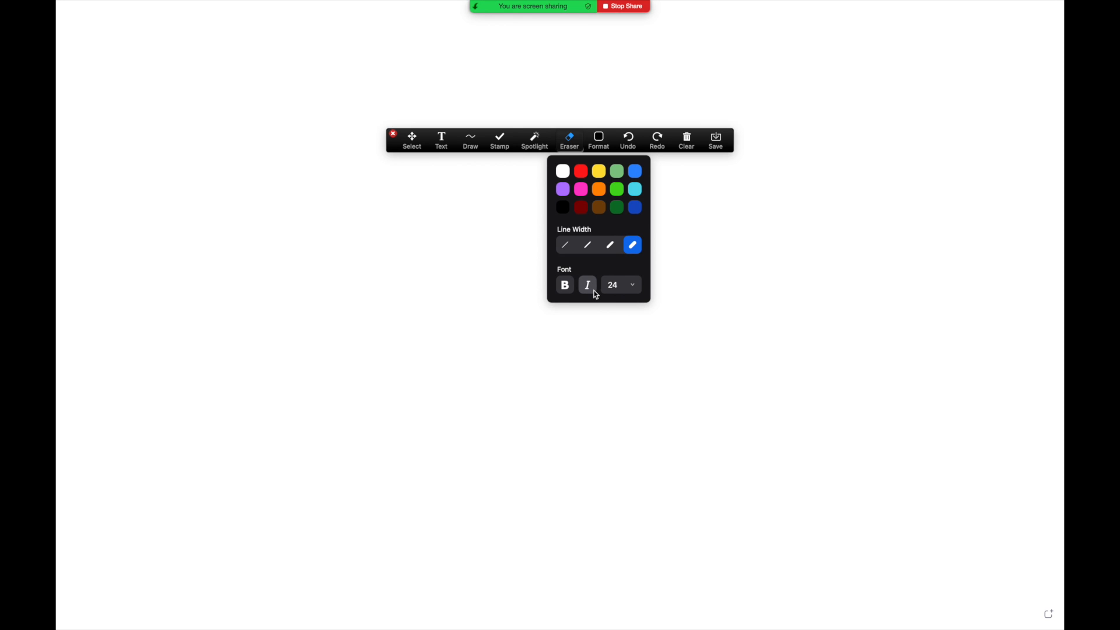
{"action": "left_click", "coordinate": [635, 289]}
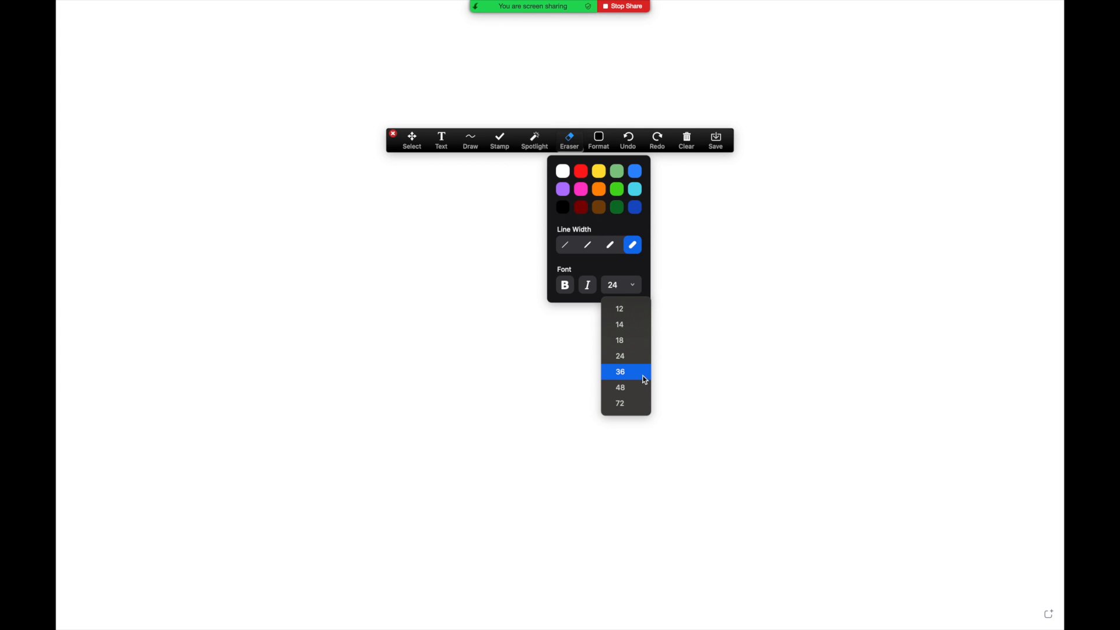
- Undo the erasing of the blue arrow stamp
{"action": "left_click", "coordinate": [634, 145]}
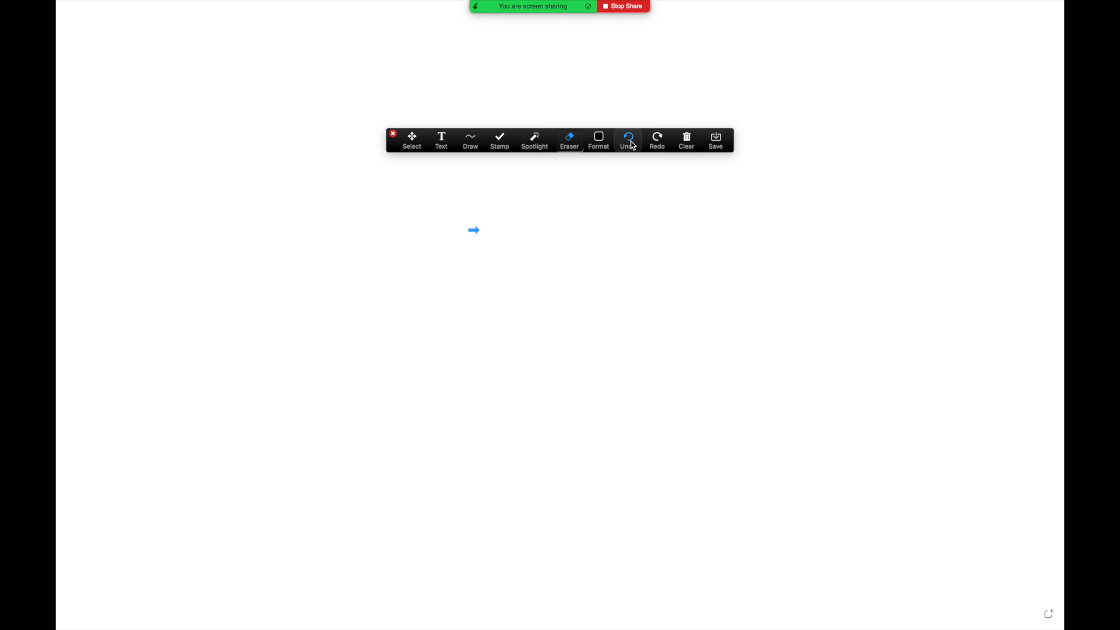